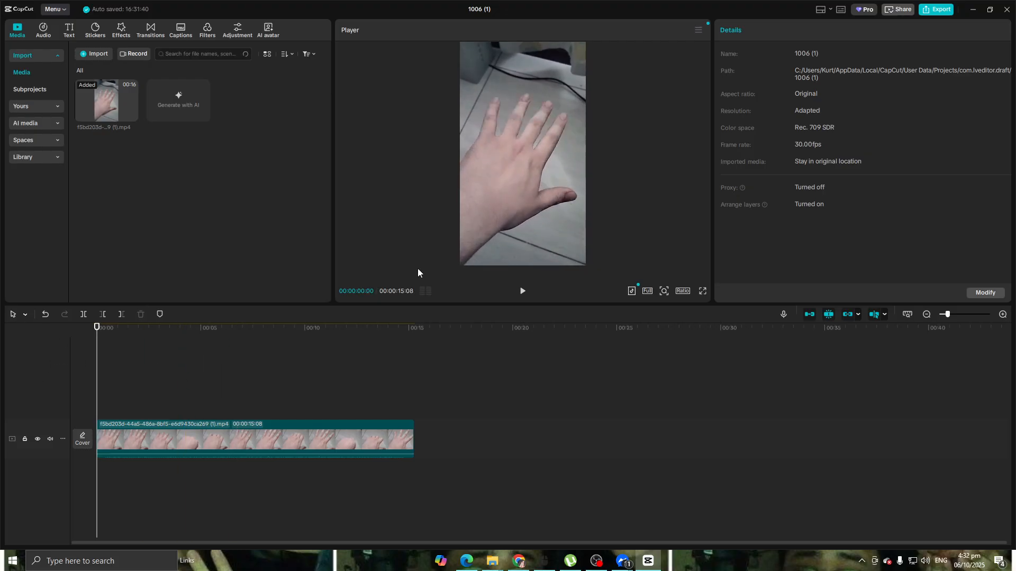
Play the clip in the player and return the playhead to the start
left_click(522, 293)
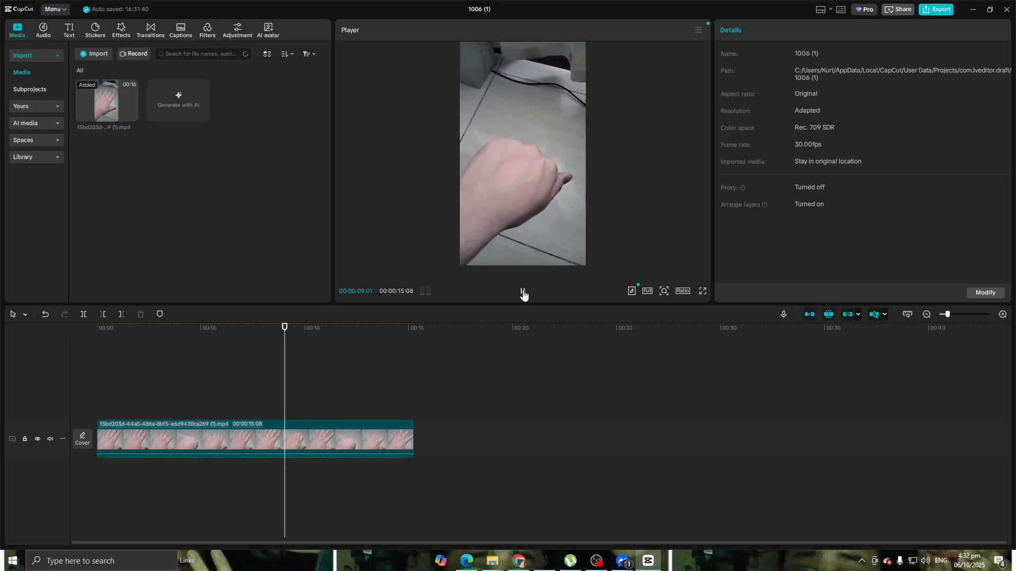
left_click_drag(305, 329, 98, 329)
left_click(526, 294)
left_click(523, 291)
left_click_drag(136, 329, 97, 329)
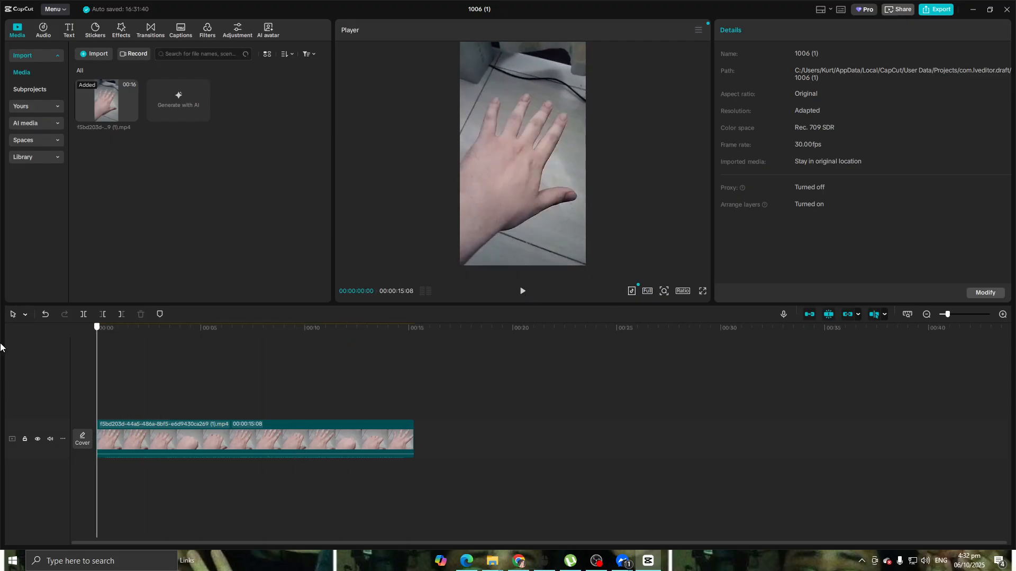
Select the clip and browse its Speed options: Standard, Curve and Velocity effects
left_click(147, 427)
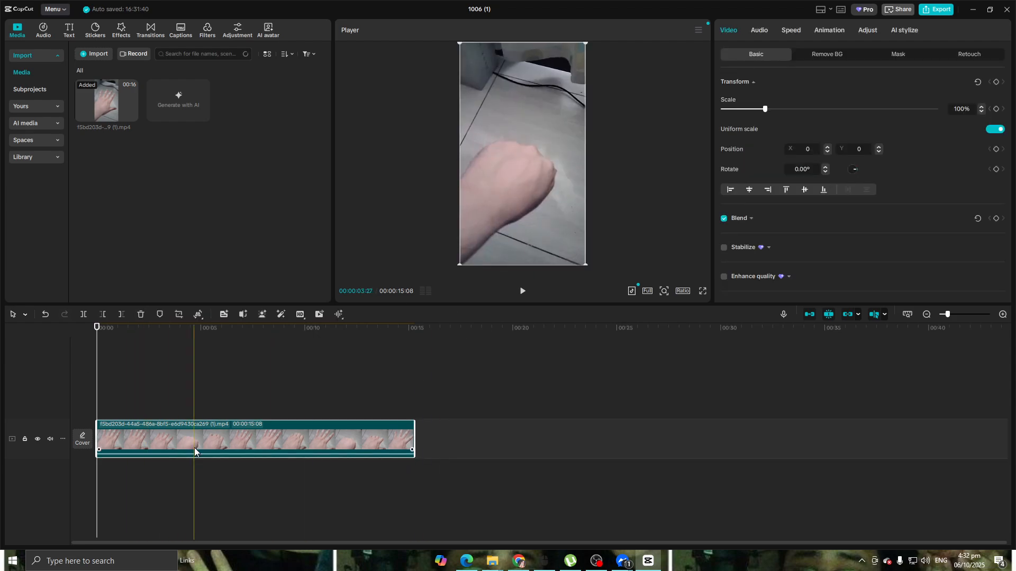
left_click(791, 32)
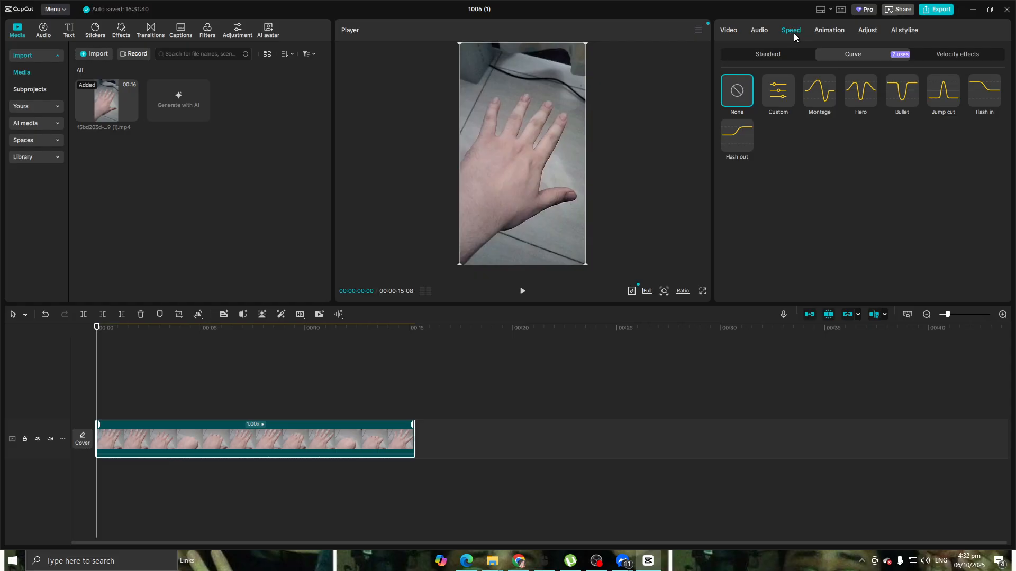
left_click(728, 33)
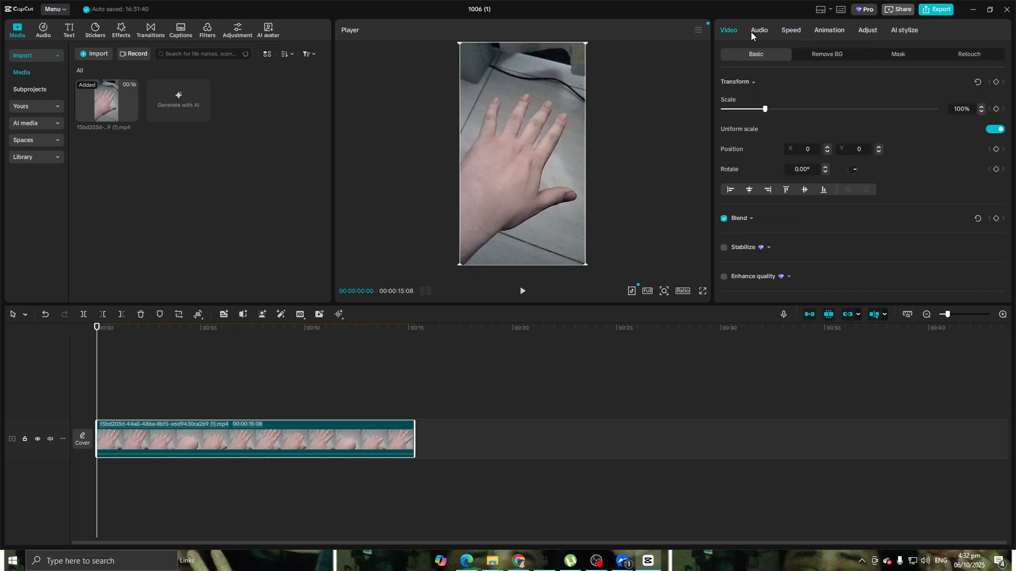
left_click(790, 33)
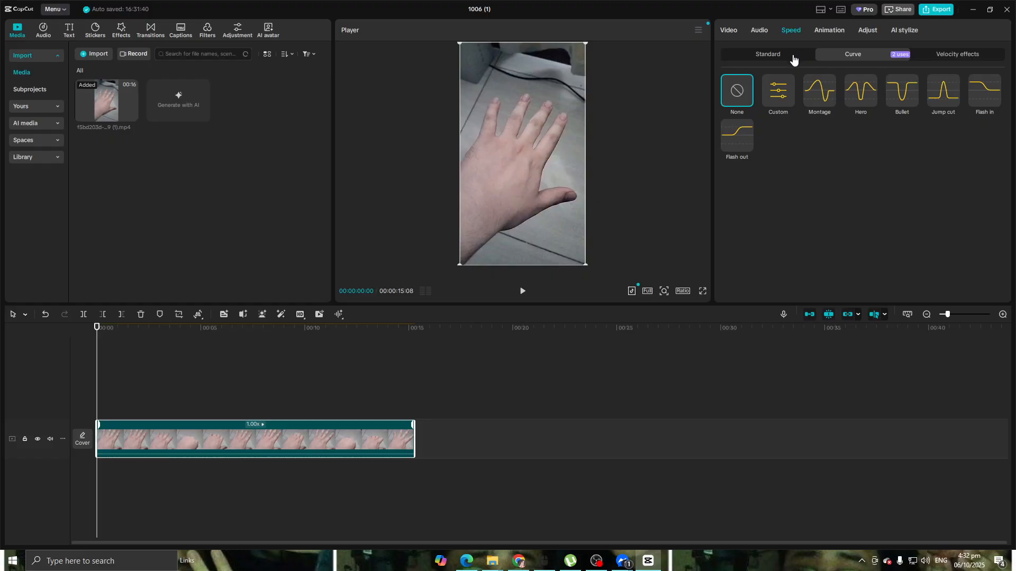
left_click(793, 57)
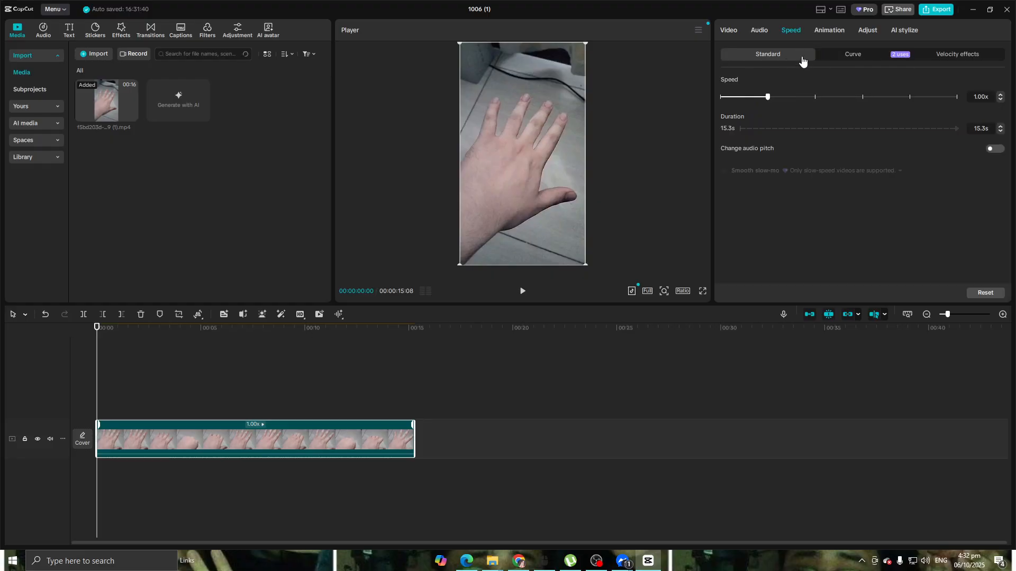
left_click(853, 55)
left_click(978, 59)
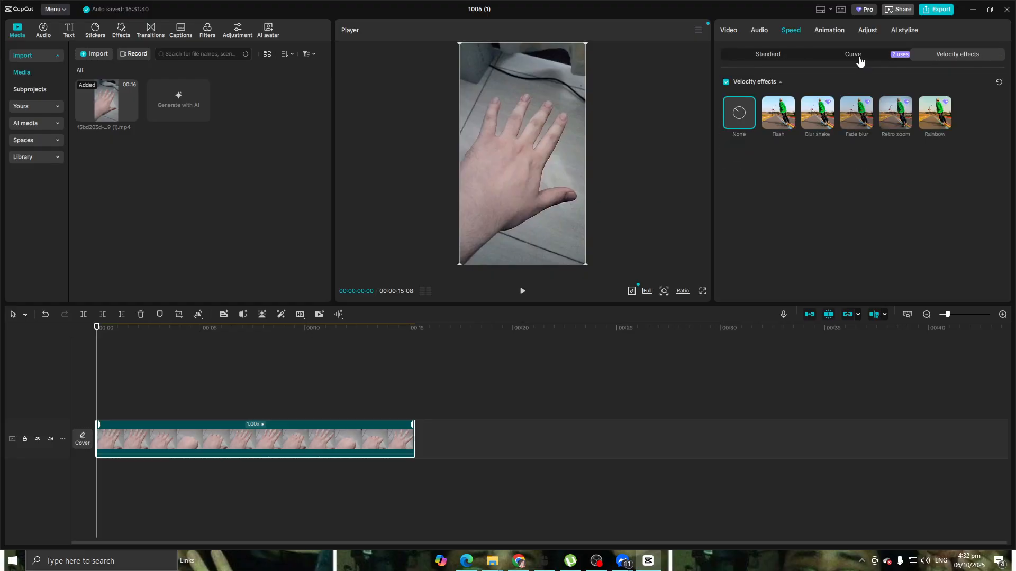
left_click(758, 63)
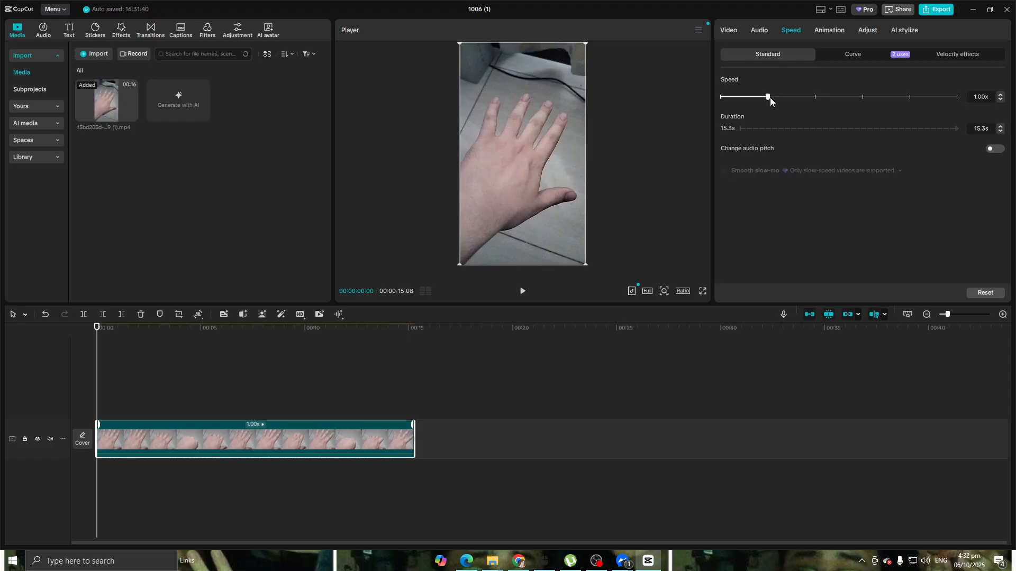
Set the clip's standard speed to 3.00x
left_click_drag(803, 99, 803, 99)
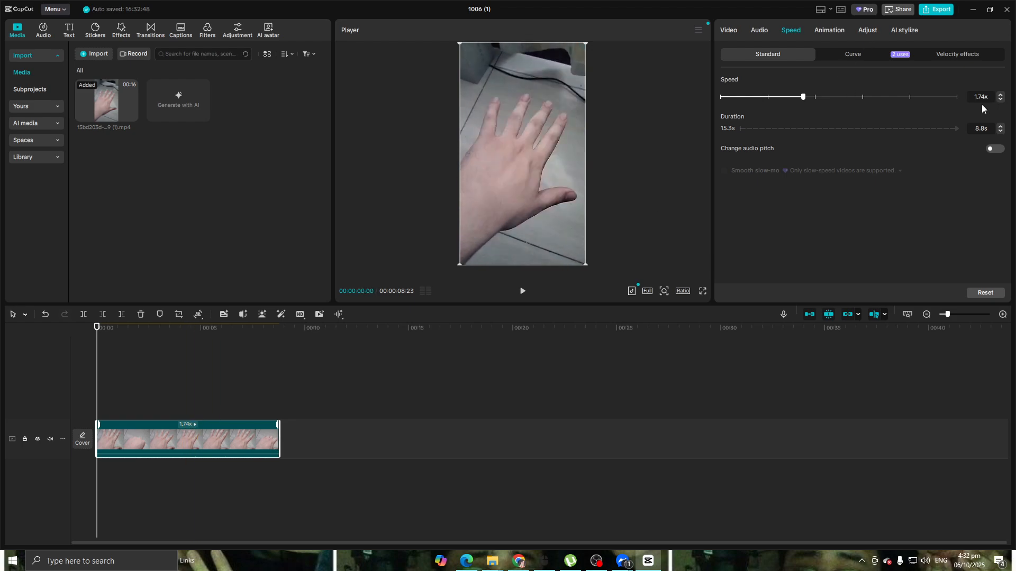
left_click_drag(803, 99, 816, 98)
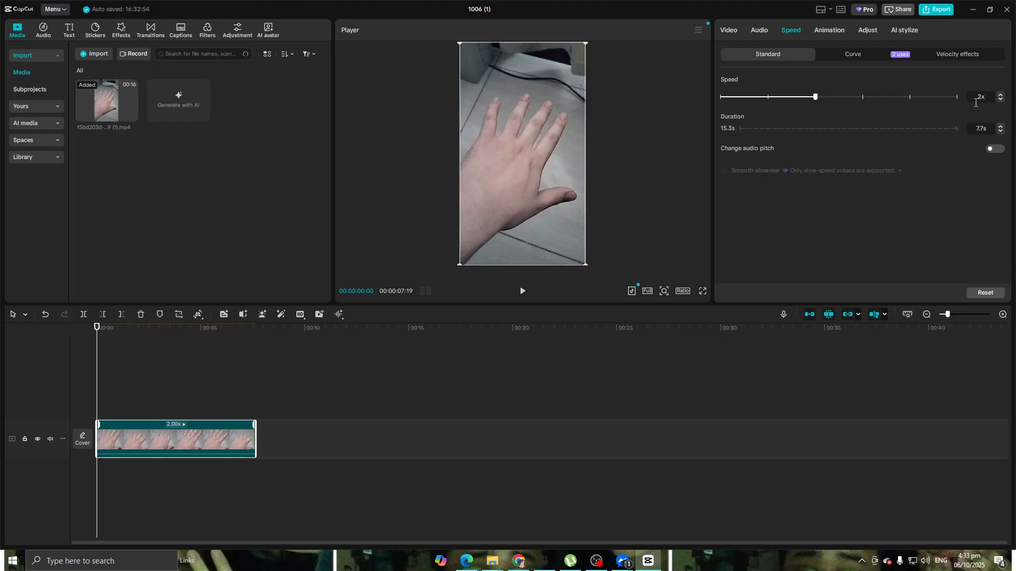
key("Return")
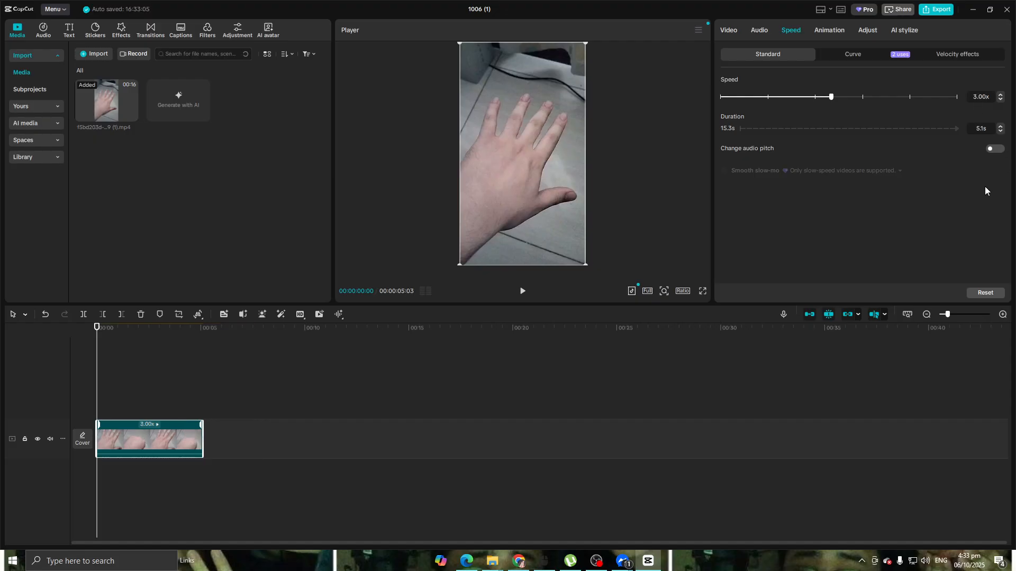
Shorten the clip's duration step by step to 3.0s
left_click(522, 291)
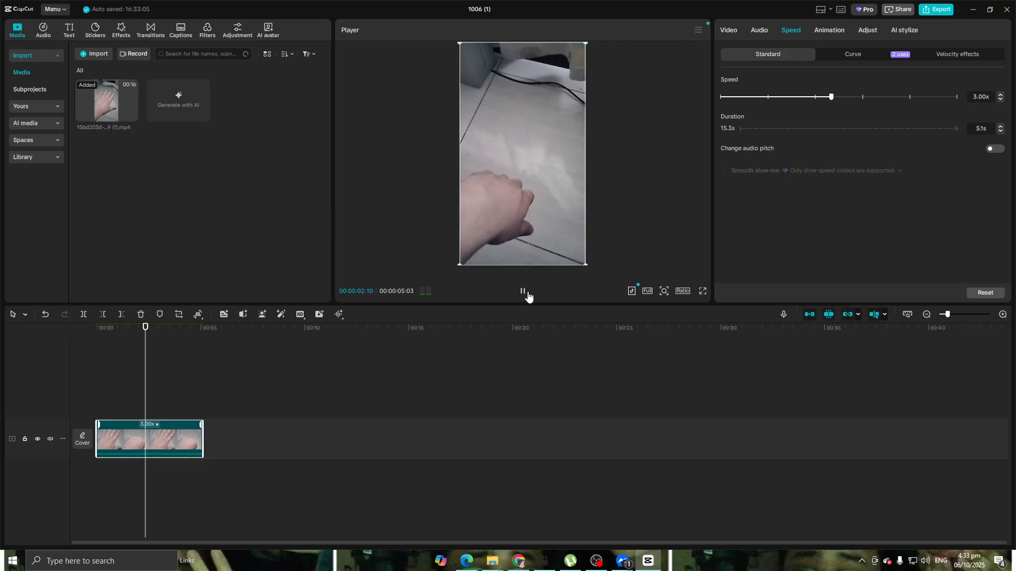
left_click(1001, 131)
left_click(1000, 131)
left_click(1001, 130)
left_click(1000, 130)
left_click(1001, 131)
left_click(1001, 131)
left_click(1001, 131)
left_click(1000, 130)
left_click(1000, 131)
left_click(1001, 130)
left_click(1000, 131)
left_click(1001, 130)
left_click(1001, 131)
left_click(1000, 130)
left_click(1000, 131)
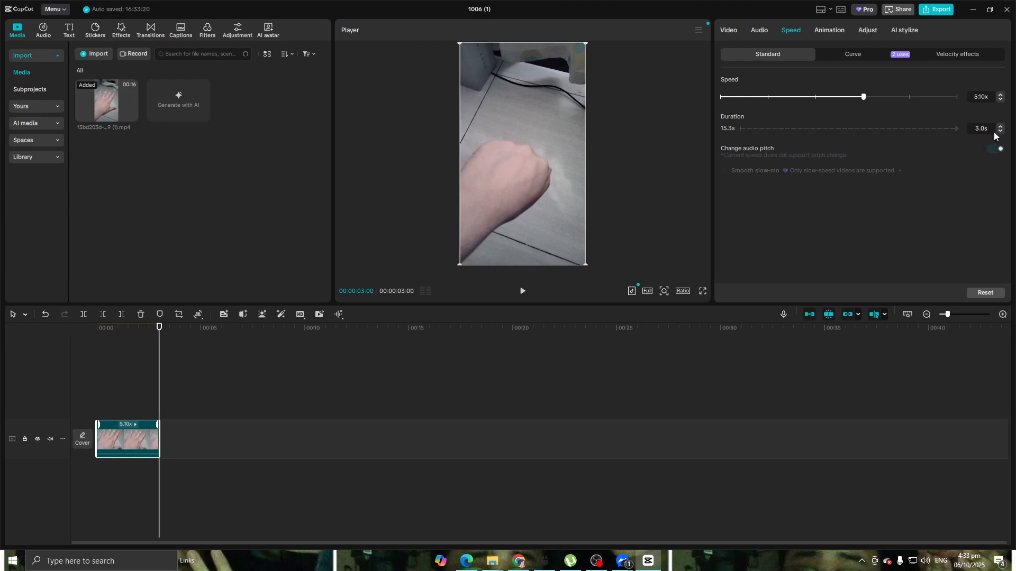
Play the sped-up clip from the start
left_click_drag(160, 328, 97, 328)
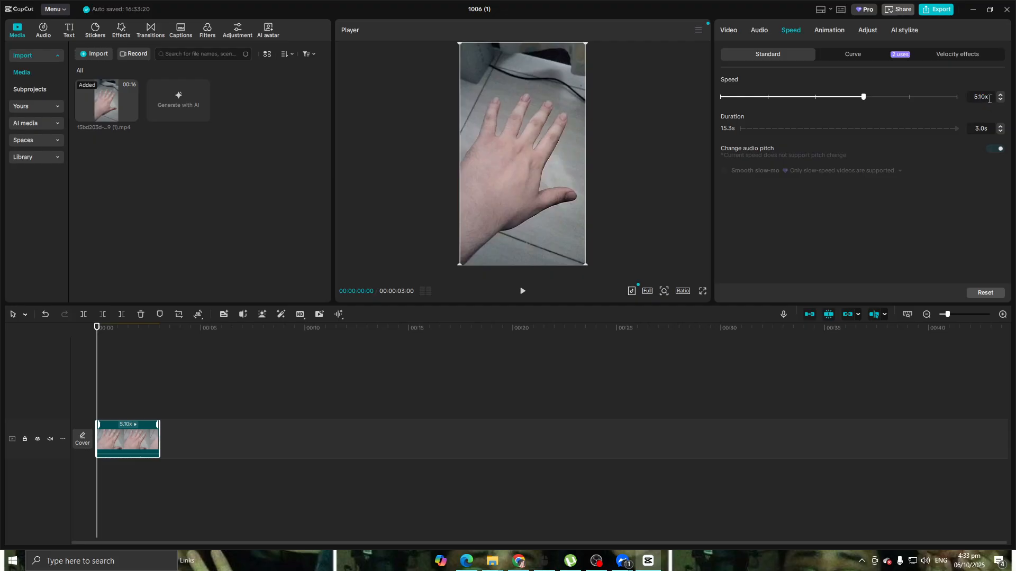
left_click(522, 291)
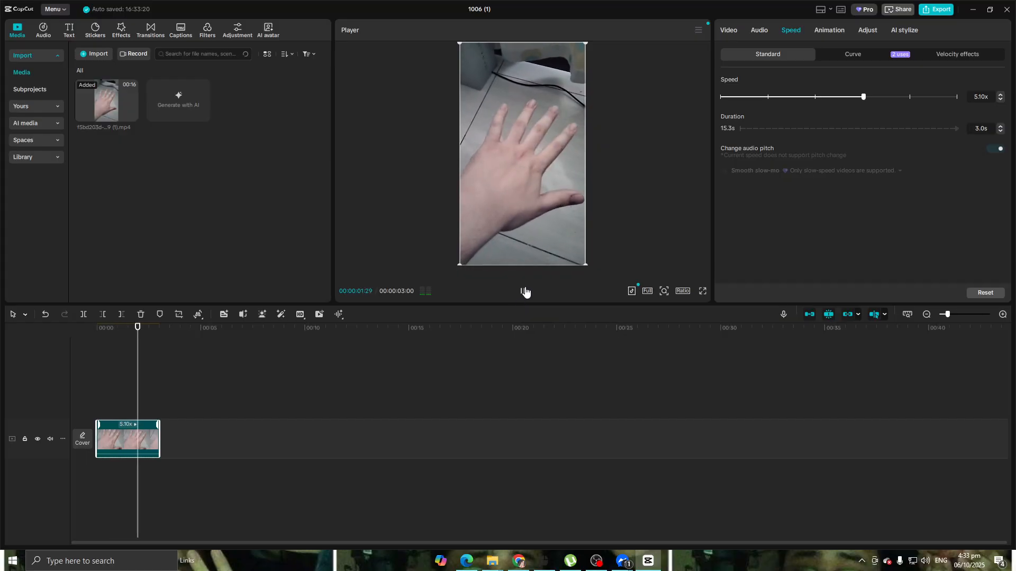
left_click(523, 292)
Set the clip's standard speed back to 1.00x
left_click(1001, 132)
left_click(1001, 132)
left_click(1003, 126)
left_click(1002, 126)
left_click(1002, 126)
left_click(1002, 126)
left_click(1002, 126)
left_click(1002, 125)
left_click(1001, 126)
left_click(1001, 126)
left_click(1001, 127)
left_click(1001, 127)
left_click(1002, 126)
left_click_drag(846, 98, 767, 100)
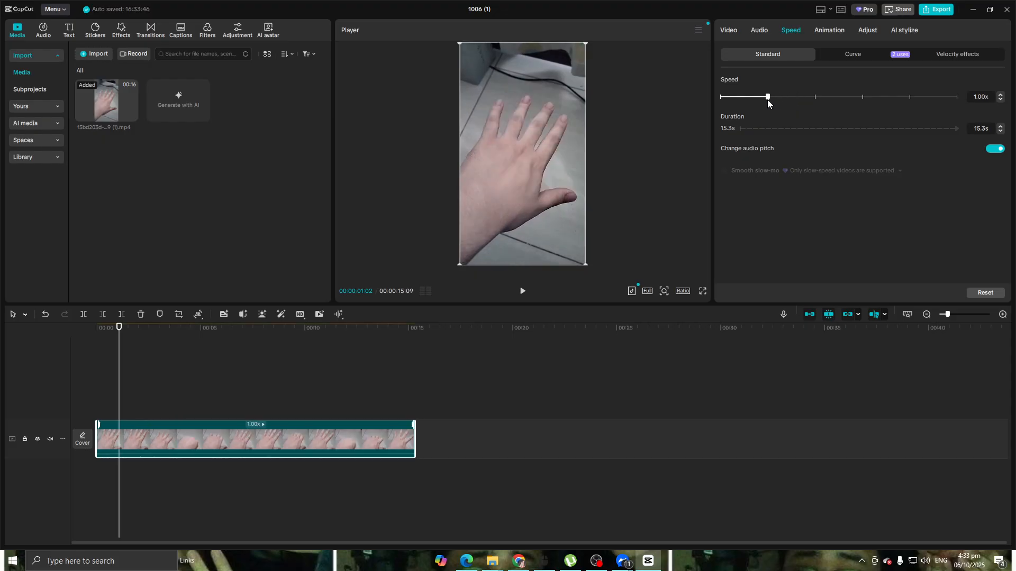
left_click(520, 296)
Try the preset speed curves and apply the Flash out curve to the clip
left_click(846, 55)
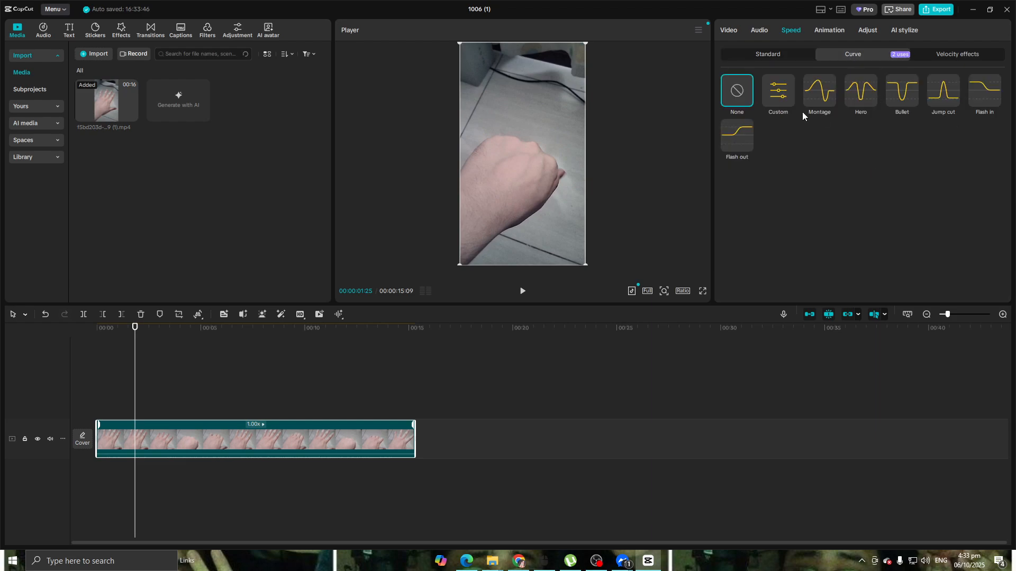
left_click(822, 96)
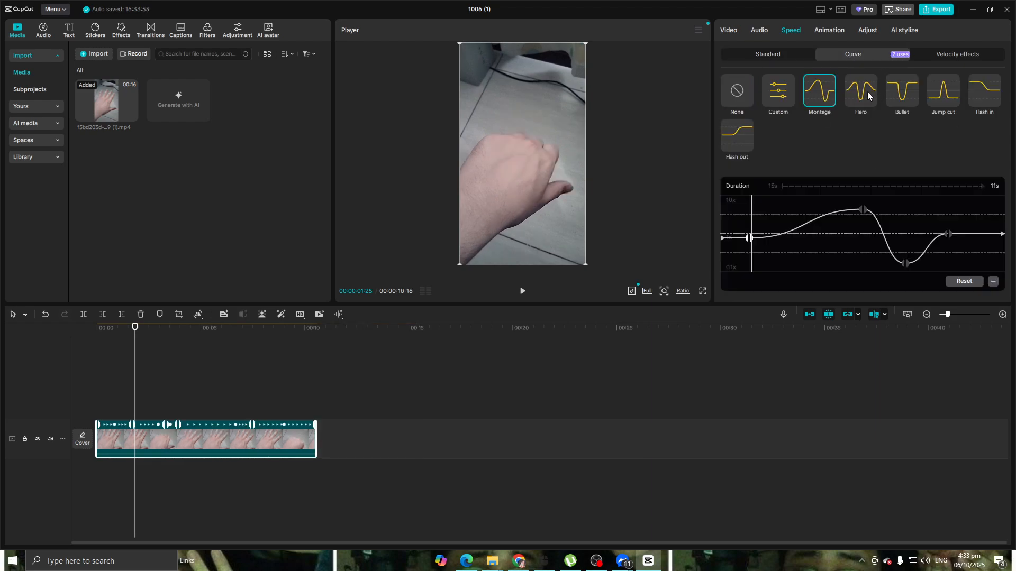
left_click(861, 95)
left_click(902, 95)
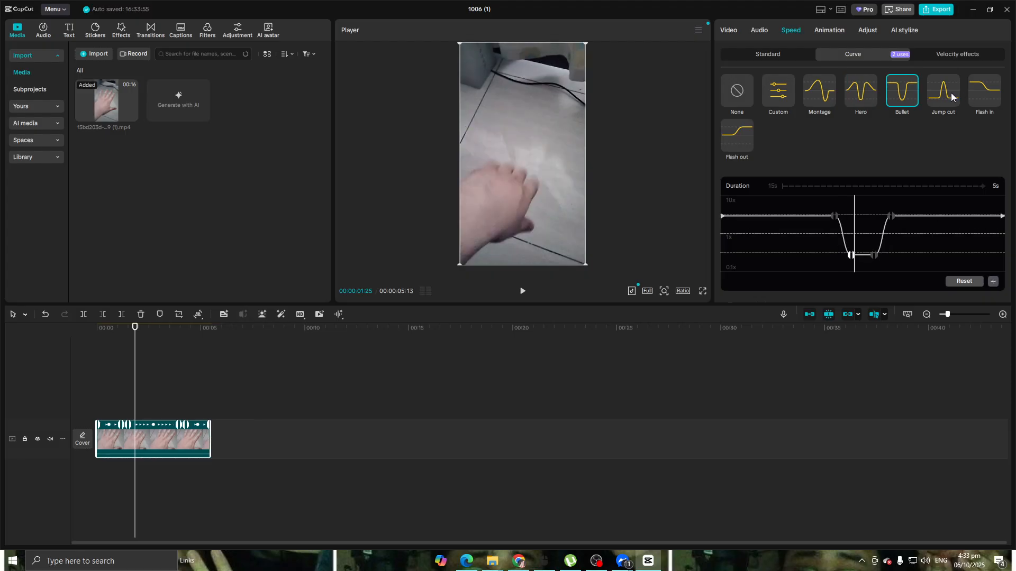
left_click(951, 93)
left_click(986, 91)
left_click(732, 150)
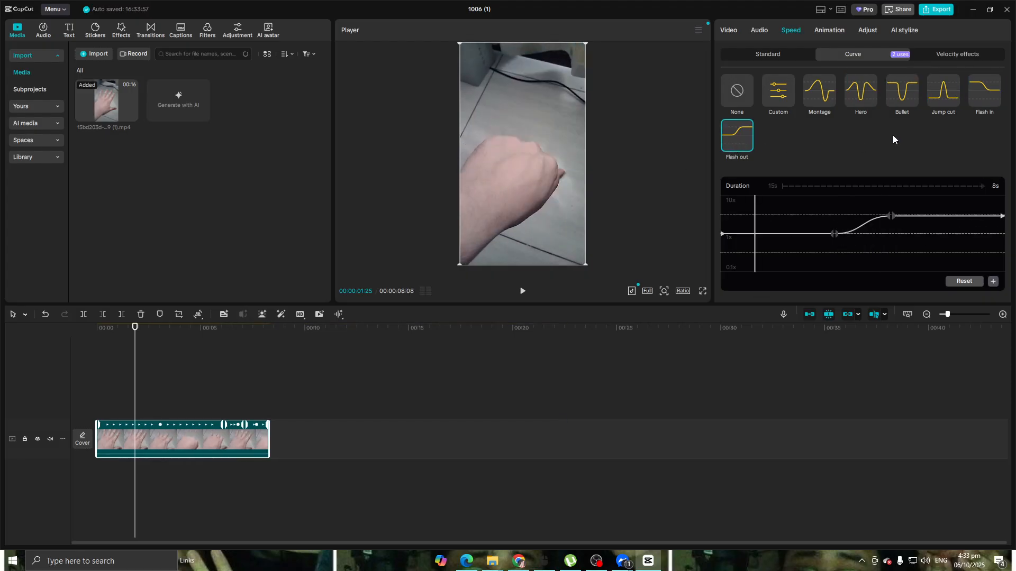
Try to apply the Flash velocity effect to the clip, accepting removal of the current speed change
left_click(520, 291)
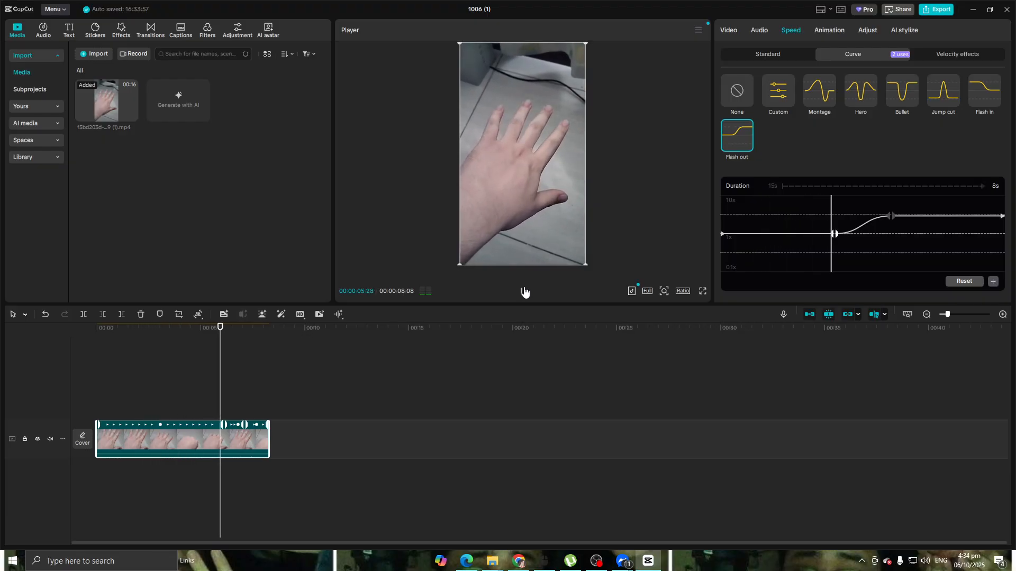
left_click(522, 291)
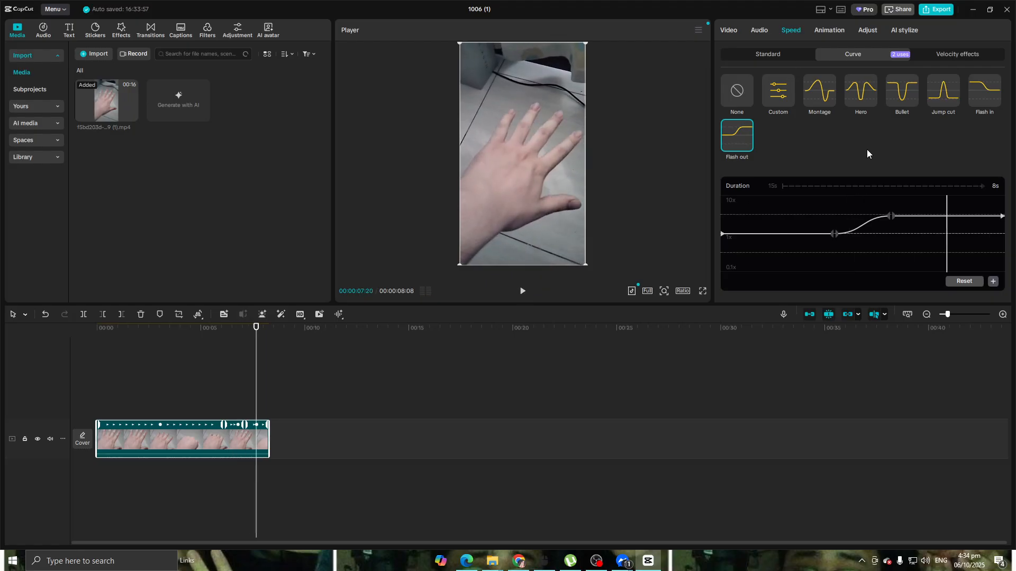
left_click(957, 54)
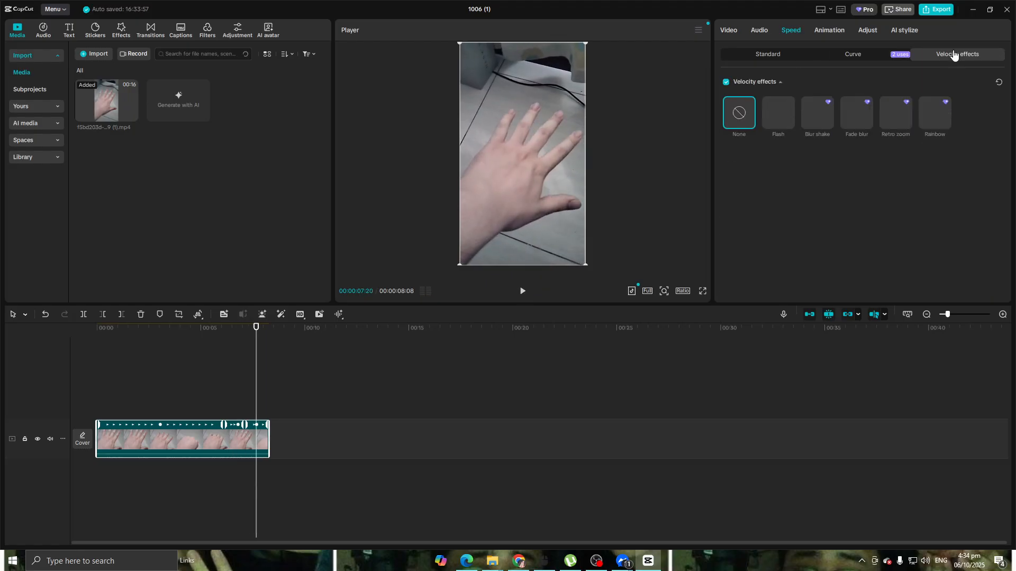
left_click(787, 113)
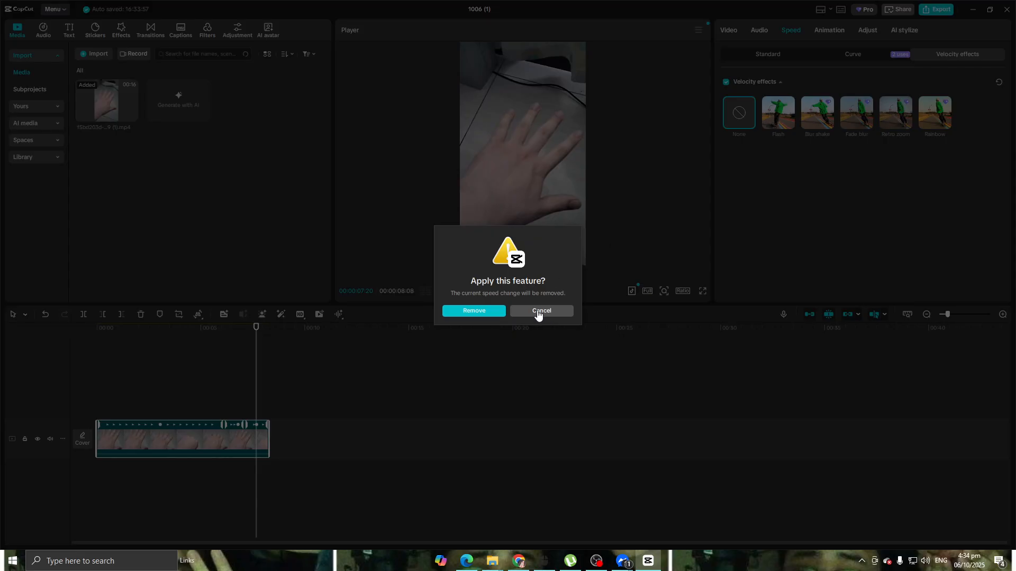
left_click(475, 311)
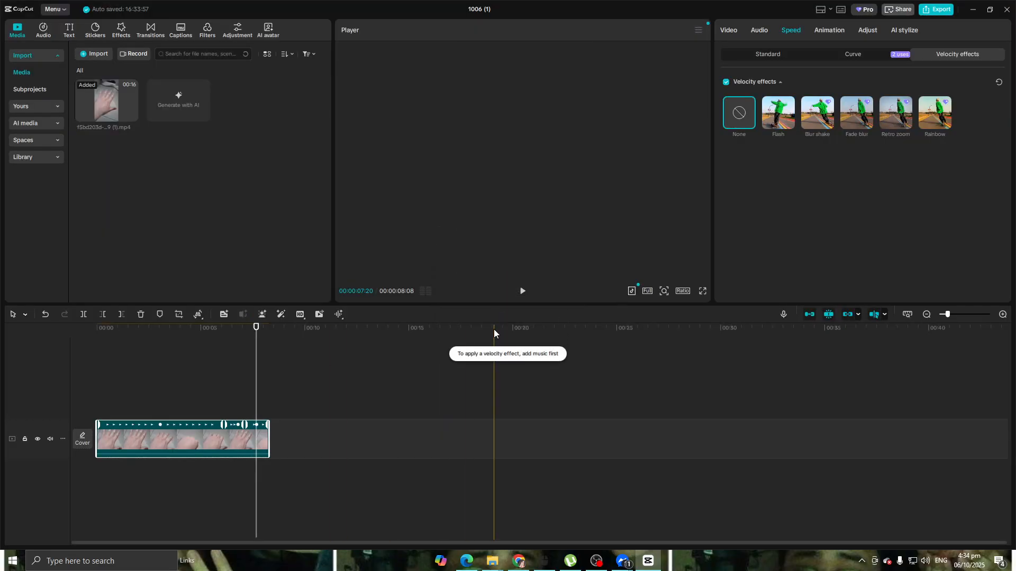
Play back the clip from the start and review its Speed curve settings
left_click_drag(256, 329, 1, 335)
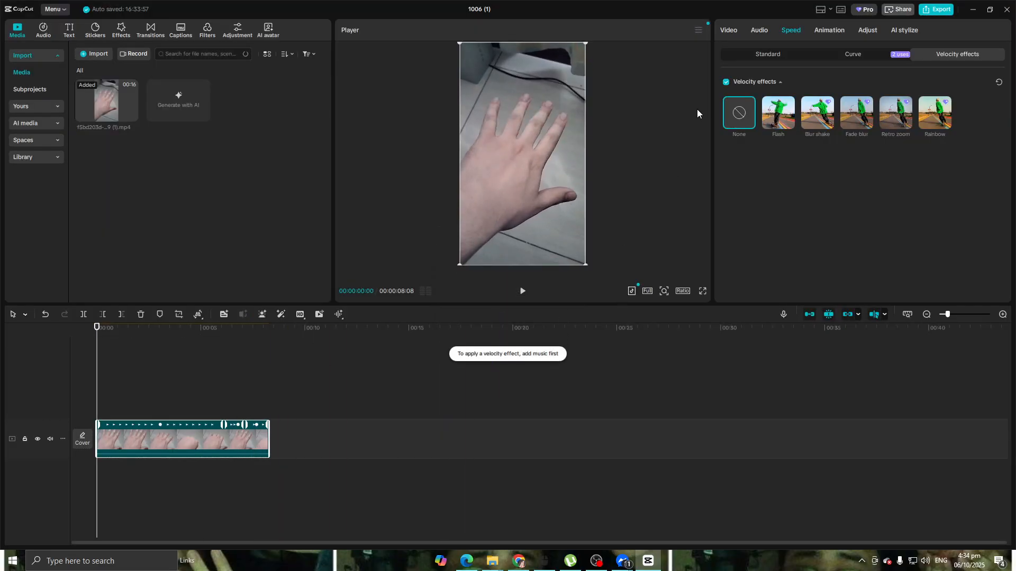
left_click(872, 55)
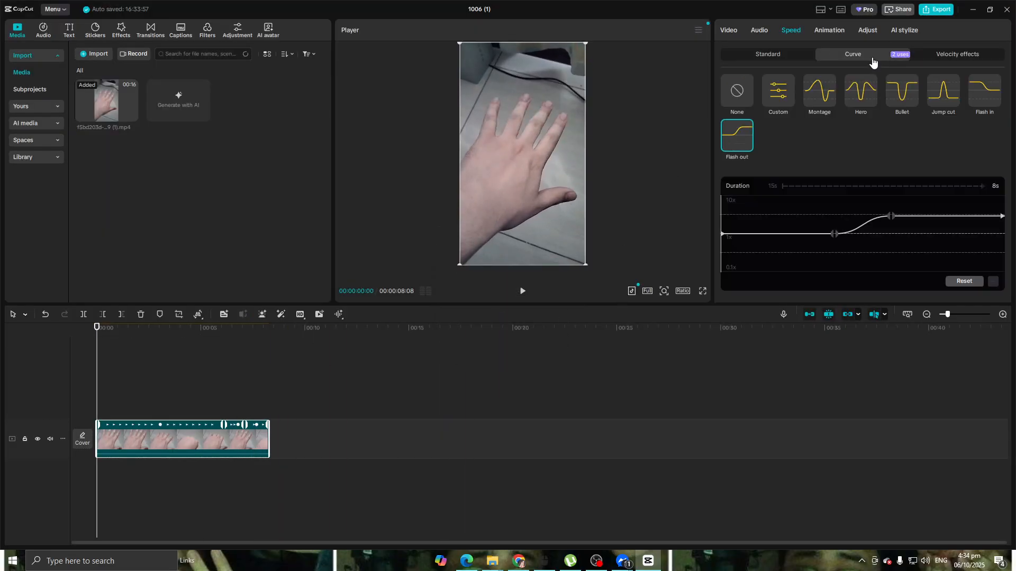
left_click(950, 61)
left_click(522, 291)
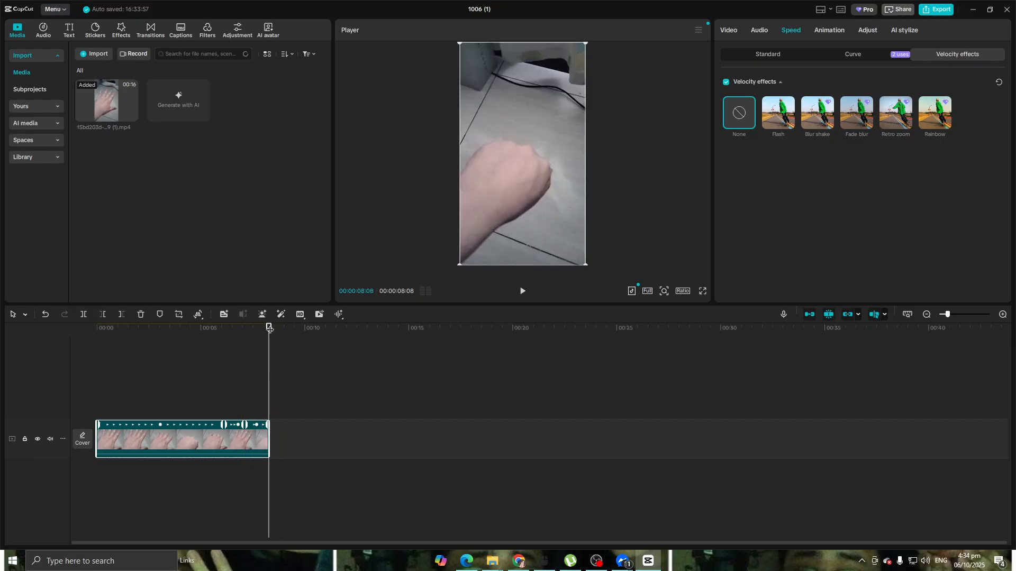
left_click_drag(268, 329, 81, 338)
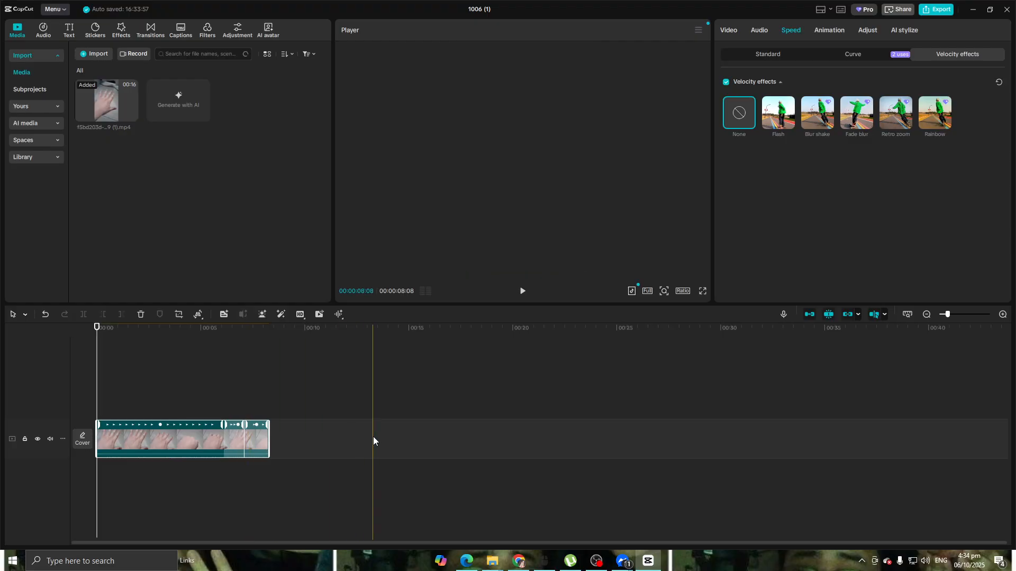
left_click(373, 436)
left_click(227, 440)
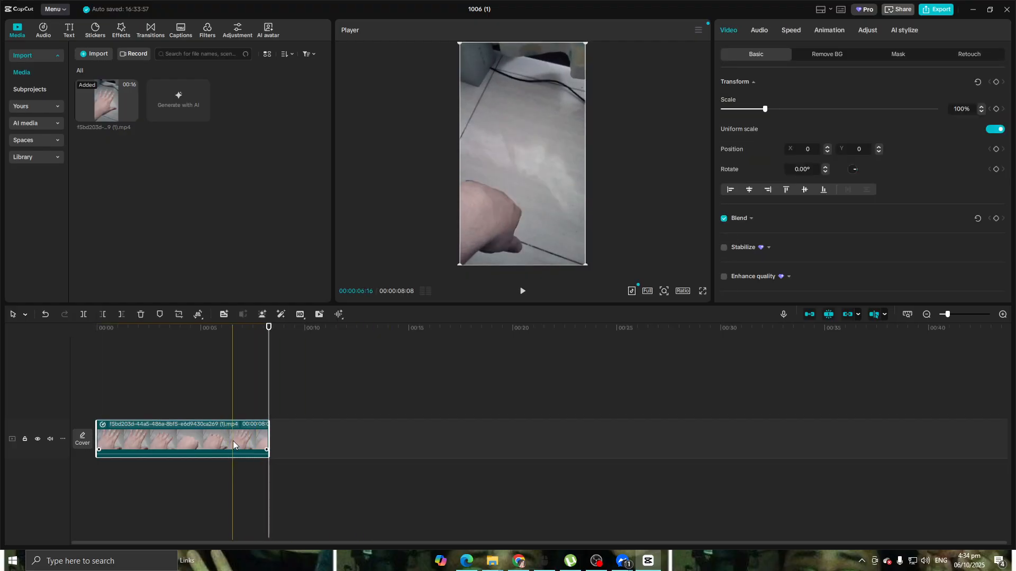
key("space")
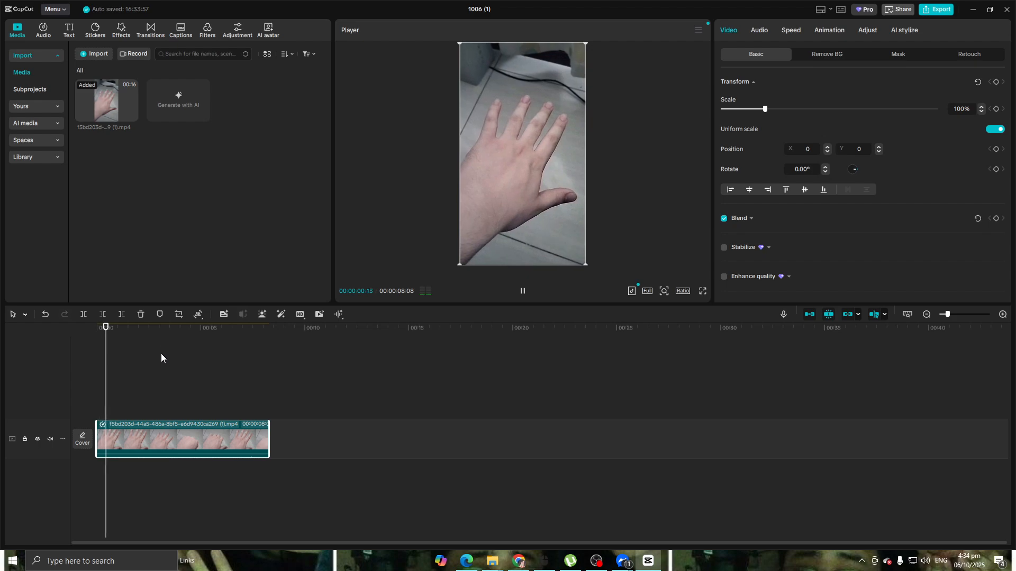
left_click(215, 339)
key("space")
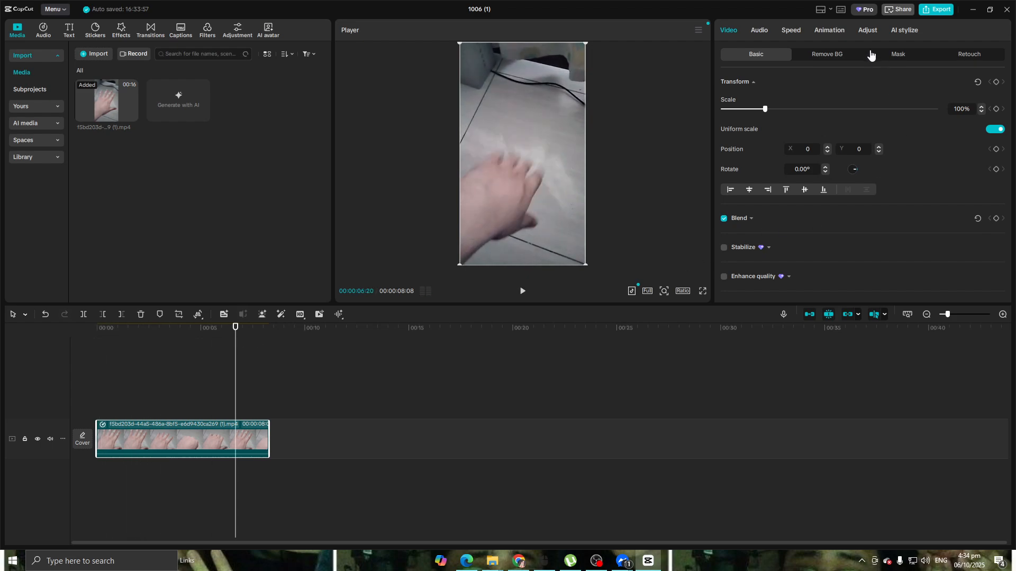
left_click(839, 30)
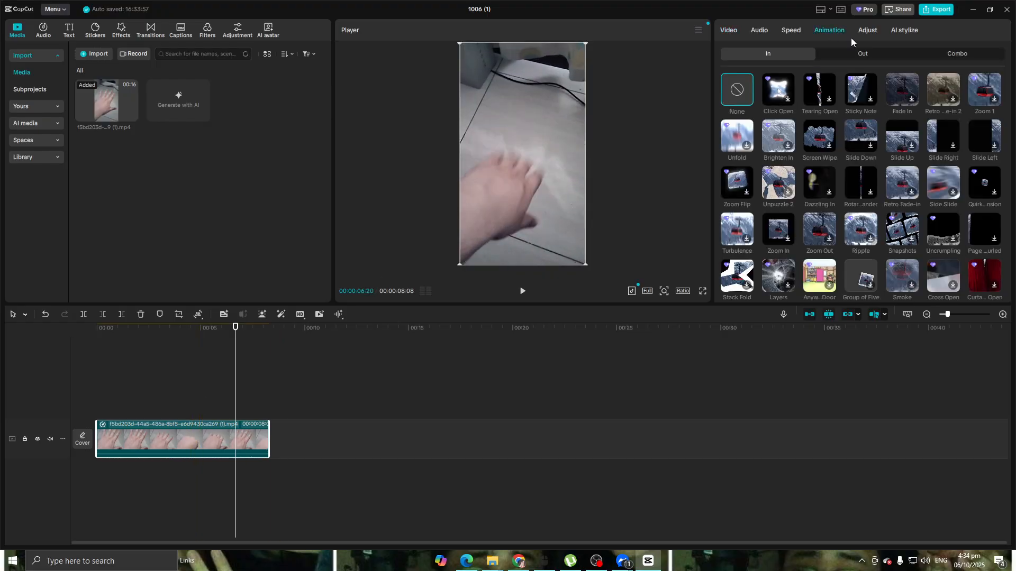
left_click(791, 30)
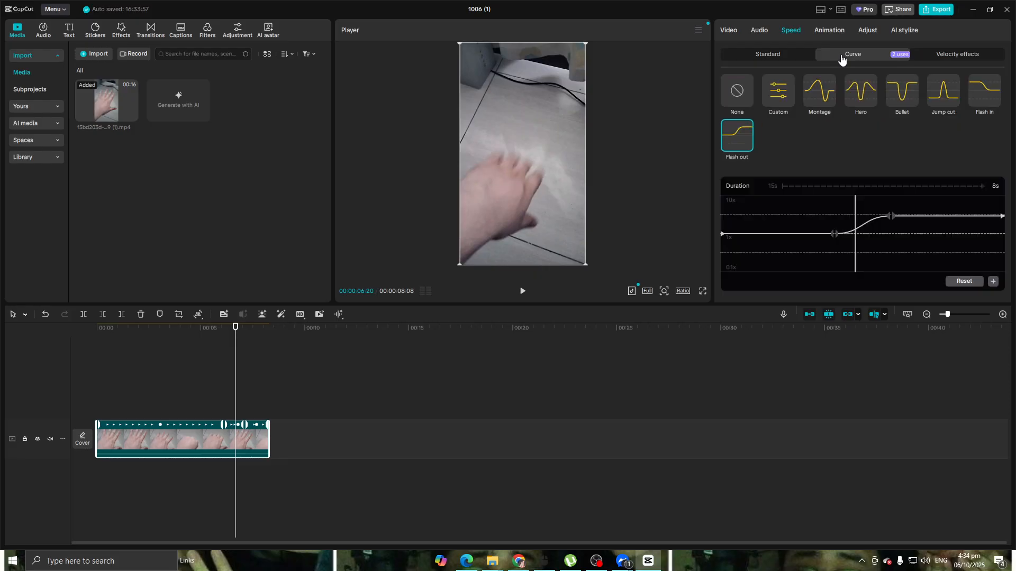
Apply the Custom speed curve and raise its first point above 1x to speed up the clip's beginning
left_click_drag(236, 329, 50, 344)
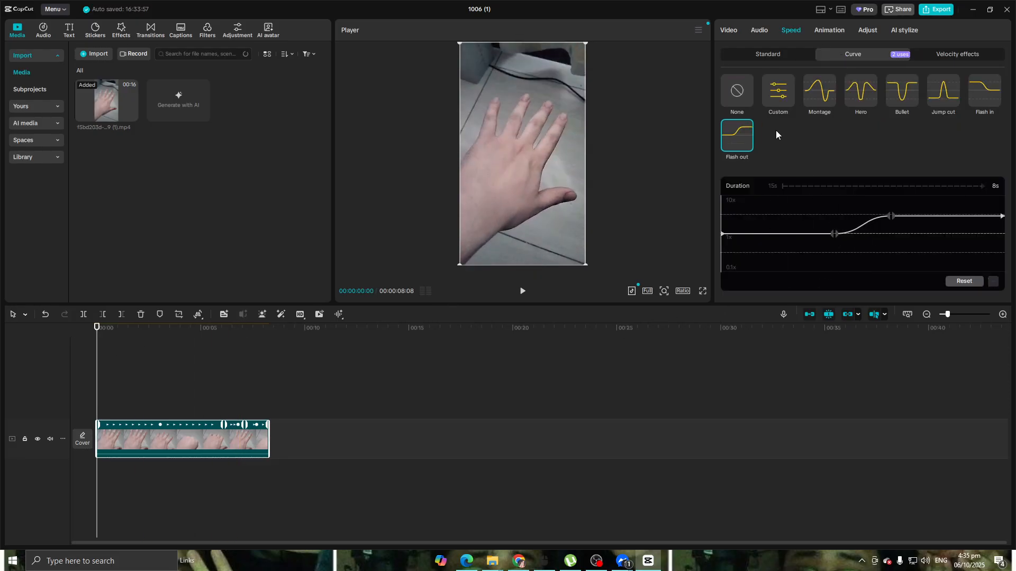
left_click(774, 98)
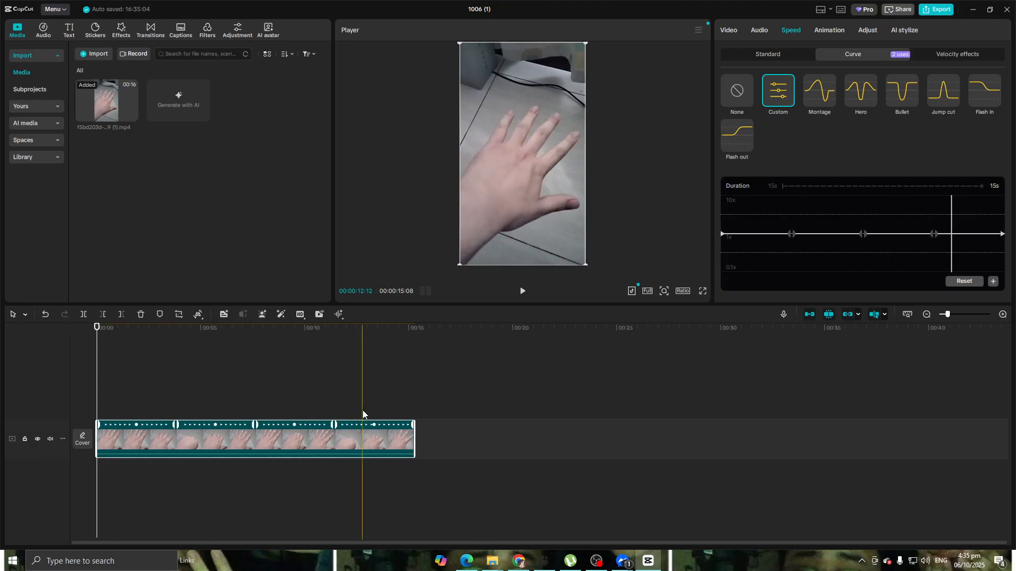
left_click(791, 235)
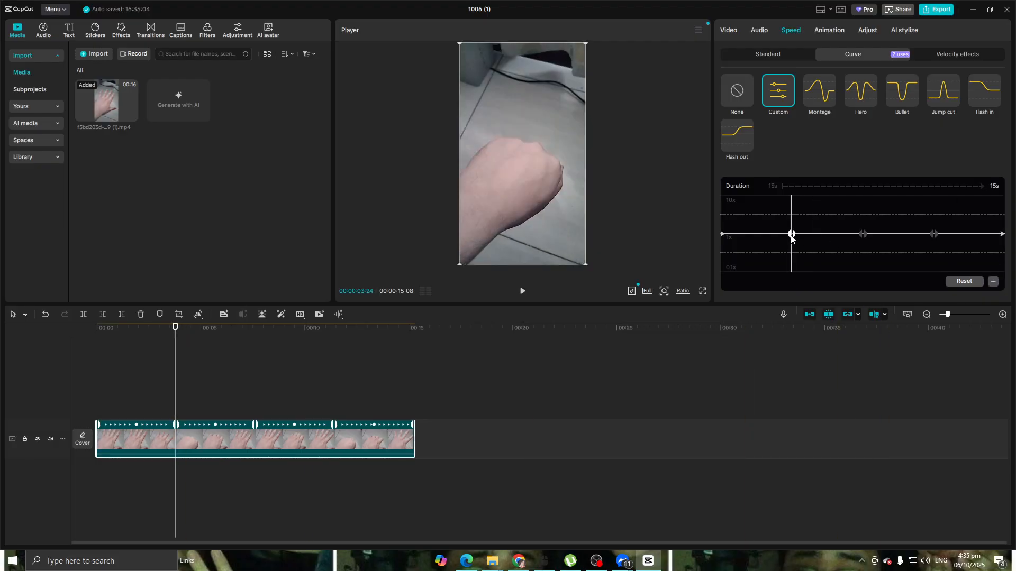
left_click_drag(790, 238, 790, 217)
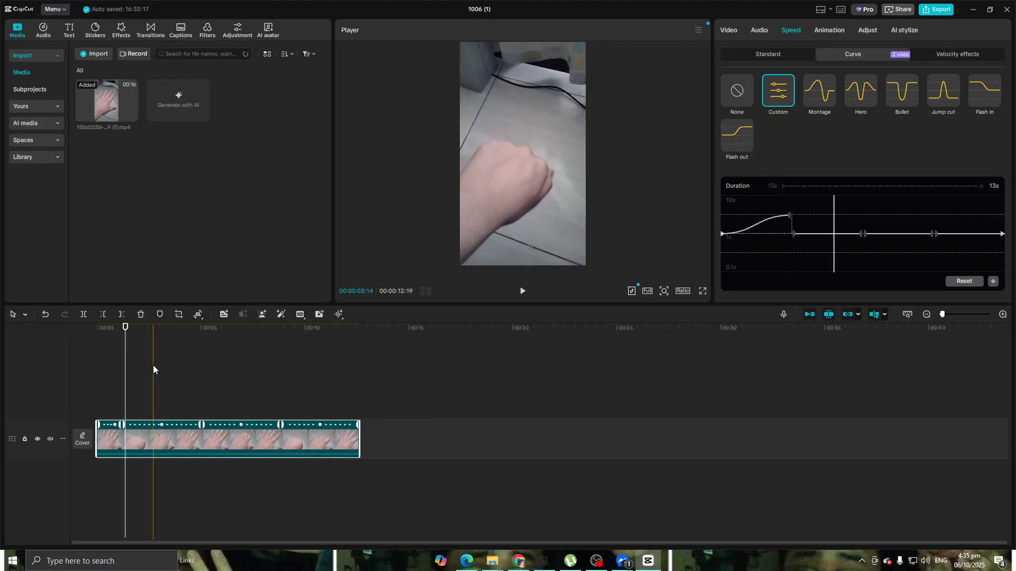
Lower the first custom curve point well below 1x to slow the clip's beginning, and play it back
left_click_drag(125, 328, 112, 334)
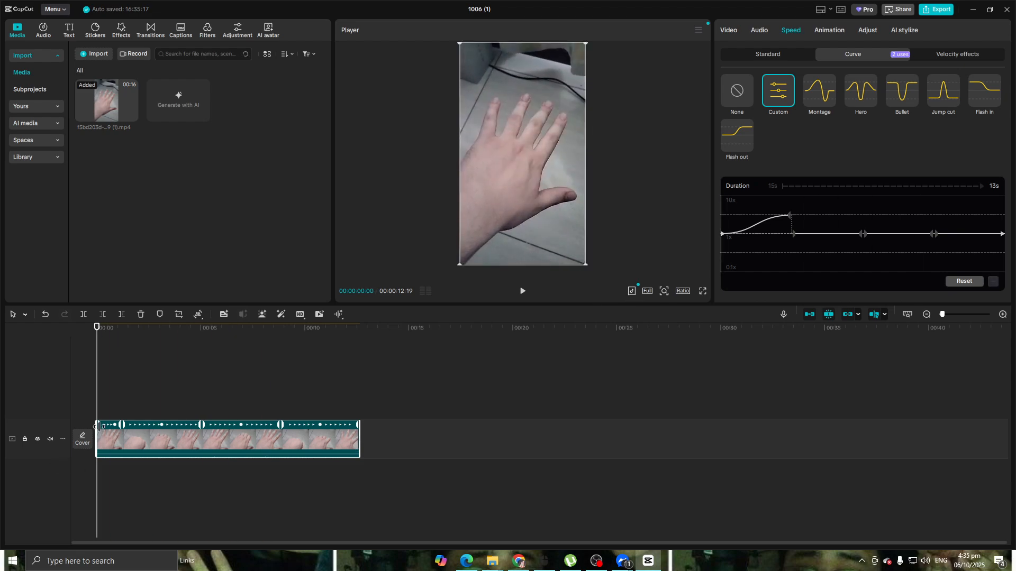
left_click_drag(98, 332, 120, 332)
left_click_drag(790, 221, 789, 270)
left_click(216, 331)
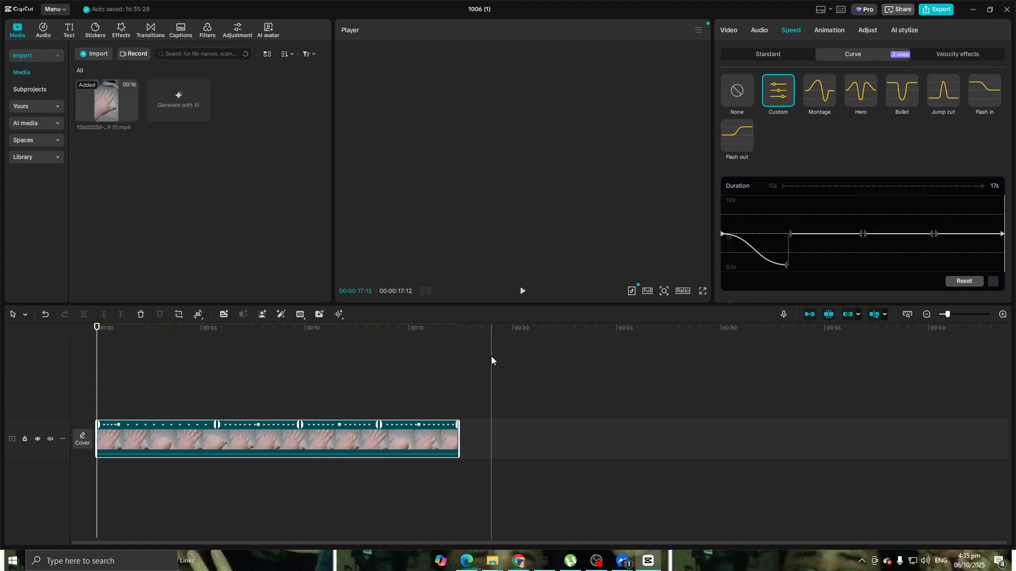
left_click(523, 292)
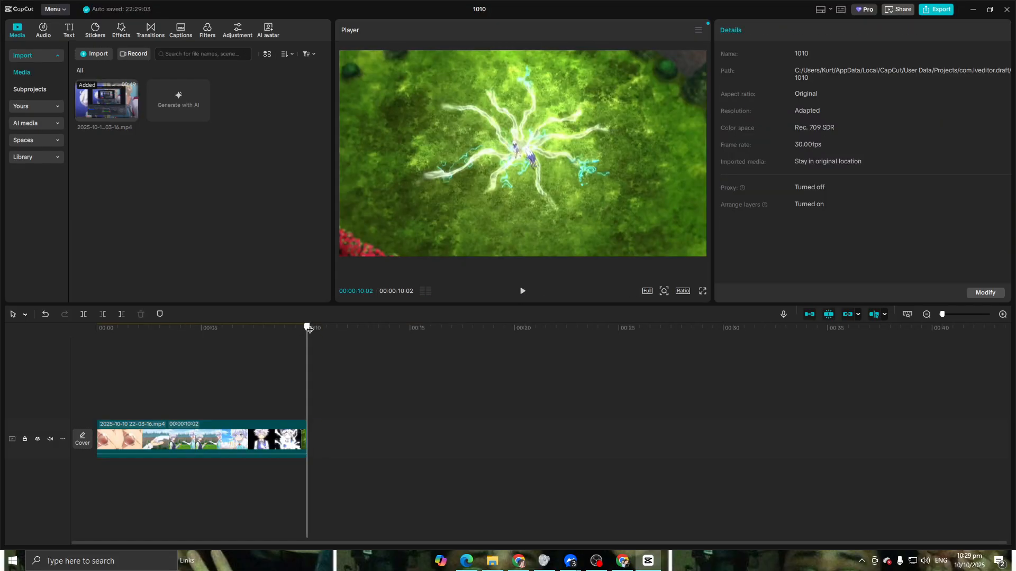
In the new project, select the clip from its start and open its speed settings
left_click_drag(308, 329, 1, 373)
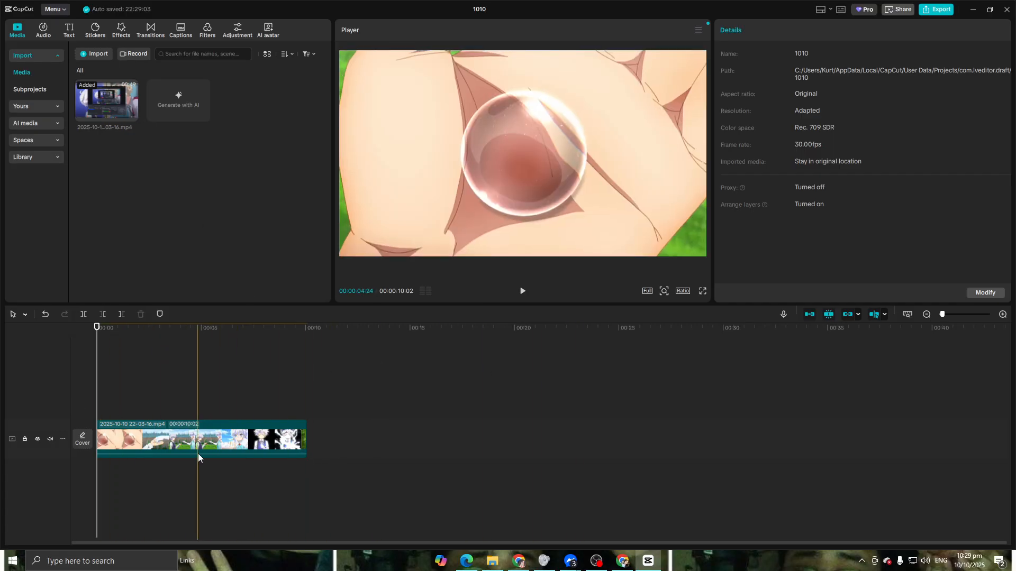
left_click(127, 439)
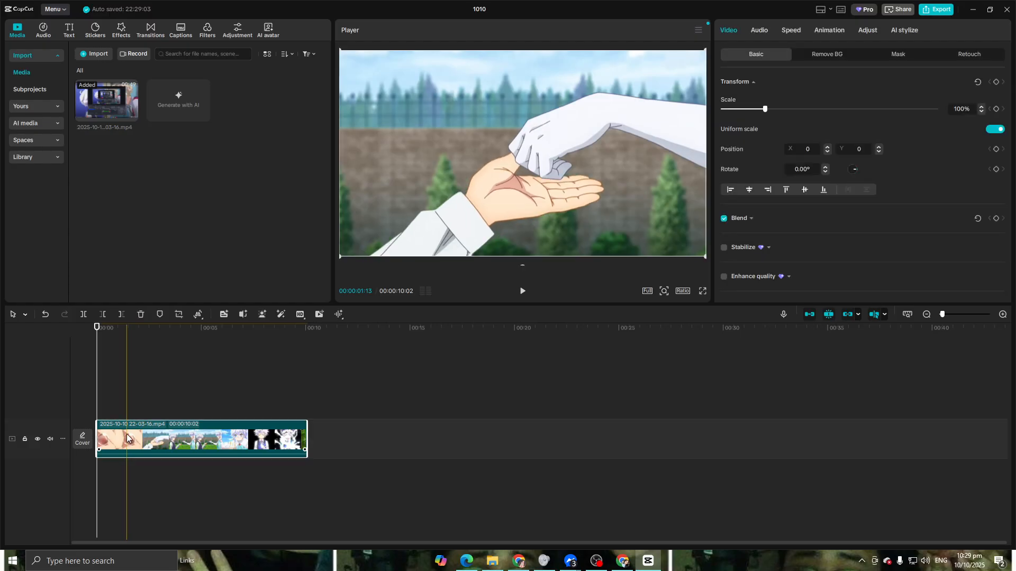
left_click(792, 30)
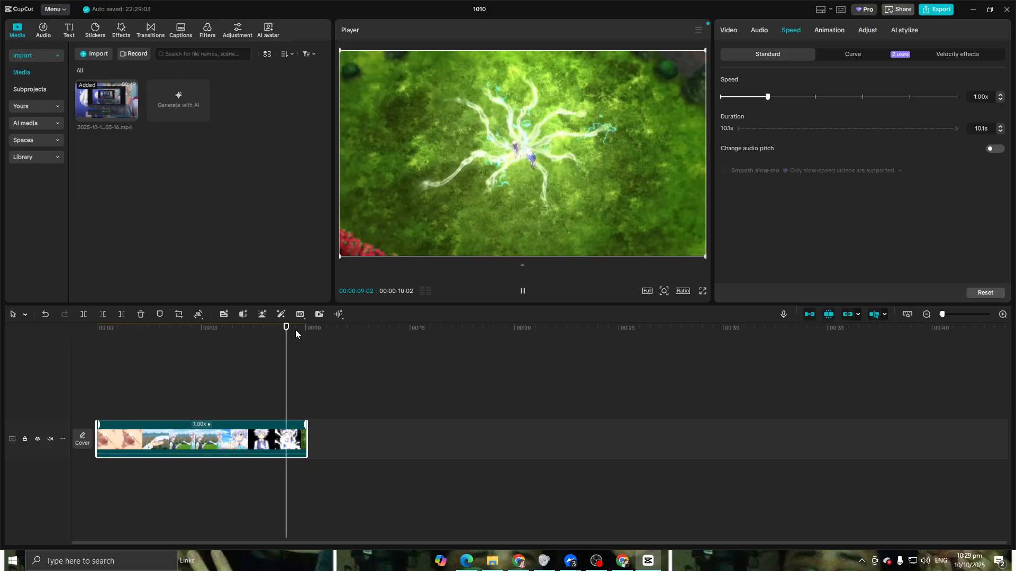
Split the clip twice around the glowing-hand shot and set the middle segment's speed to 0.48x
left_click_drag(159, 344, 232, 345)
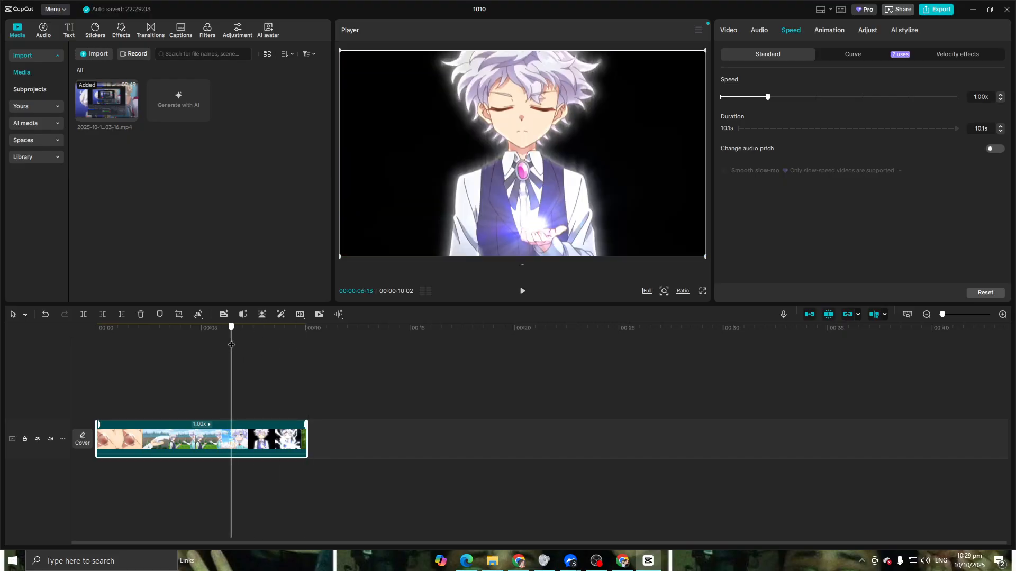
left_click(88, 313)
key("space")
key("space")
key("space")
key("space")
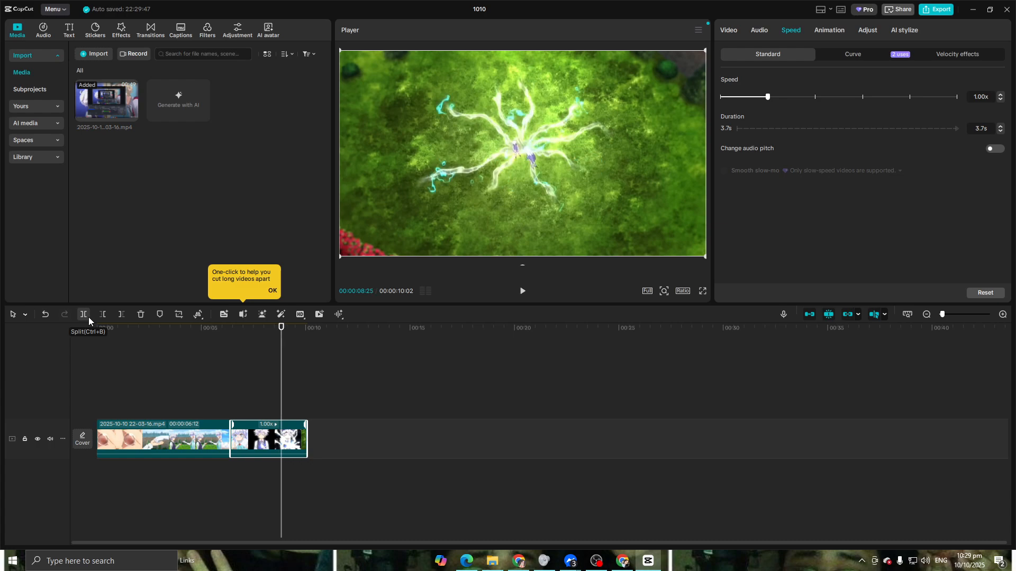
left_click(88, 316)
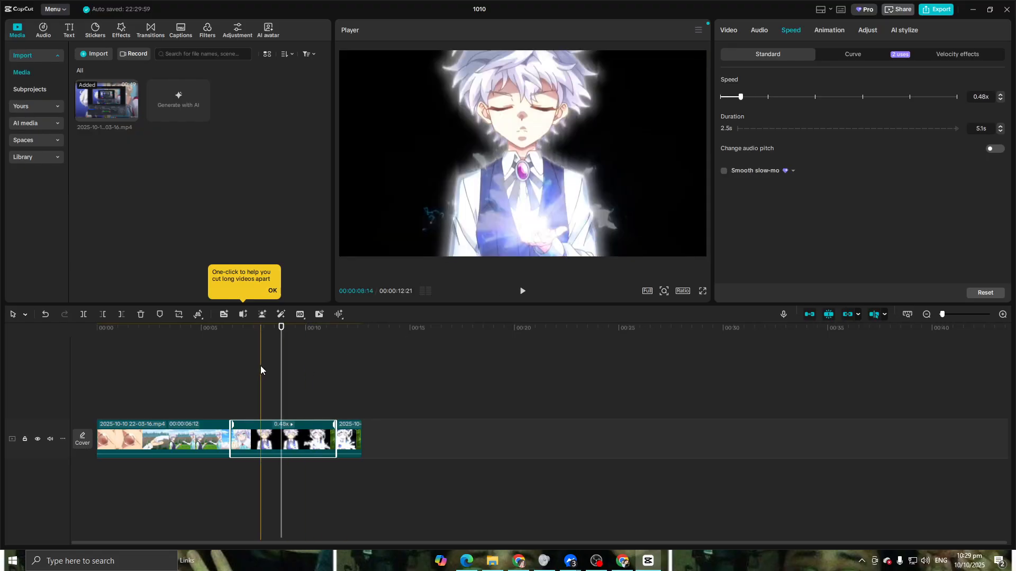
Play back the slowed segment from just before it
left_click(202, 351)
key("space")
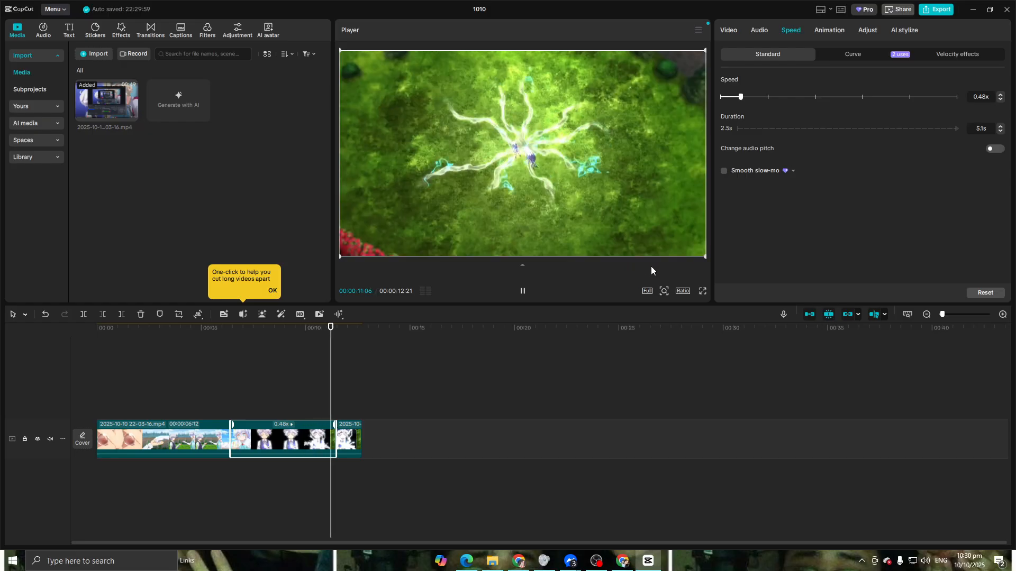
key("space")
left_click(342, 328)
left_click(230, 328)
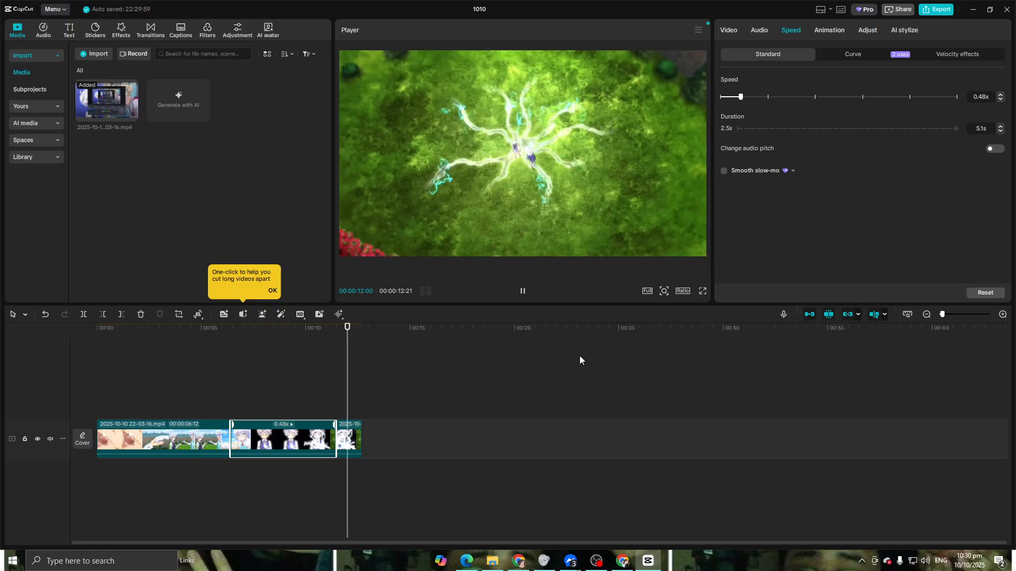
Undo the splits and the speed change
key("ctrl+z")
key("ctrl+z")
key("ctrl+z")
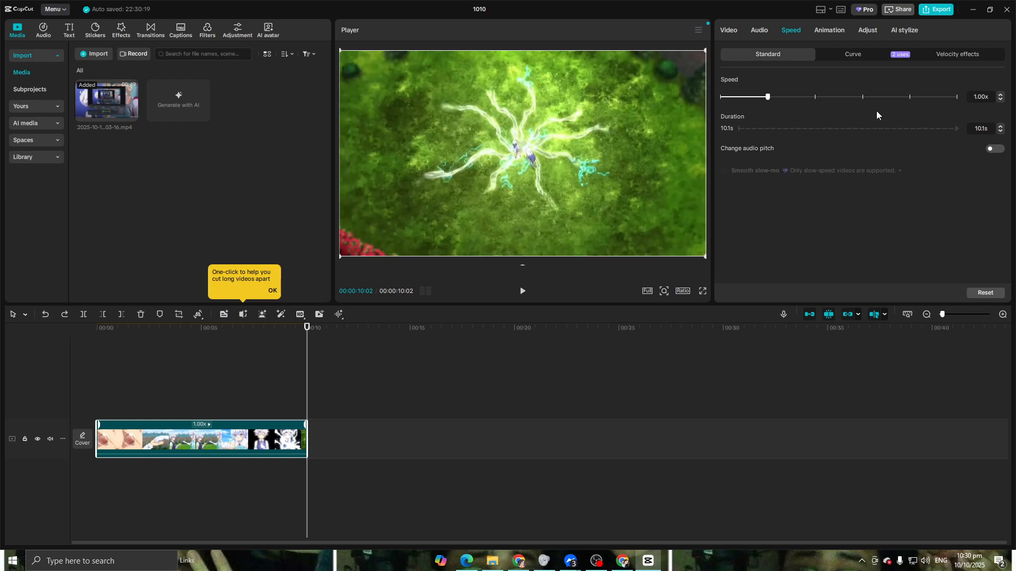
Open the speed curve options and apply the Custom curve to the whole clip
left_click(855, 54)
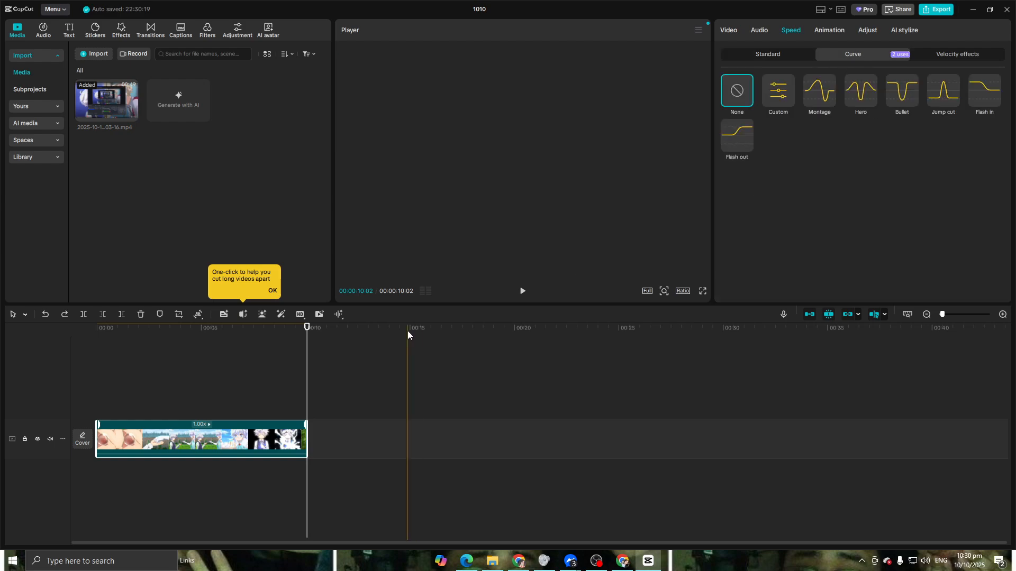
left_click_drag(254, 338, 218, 338)
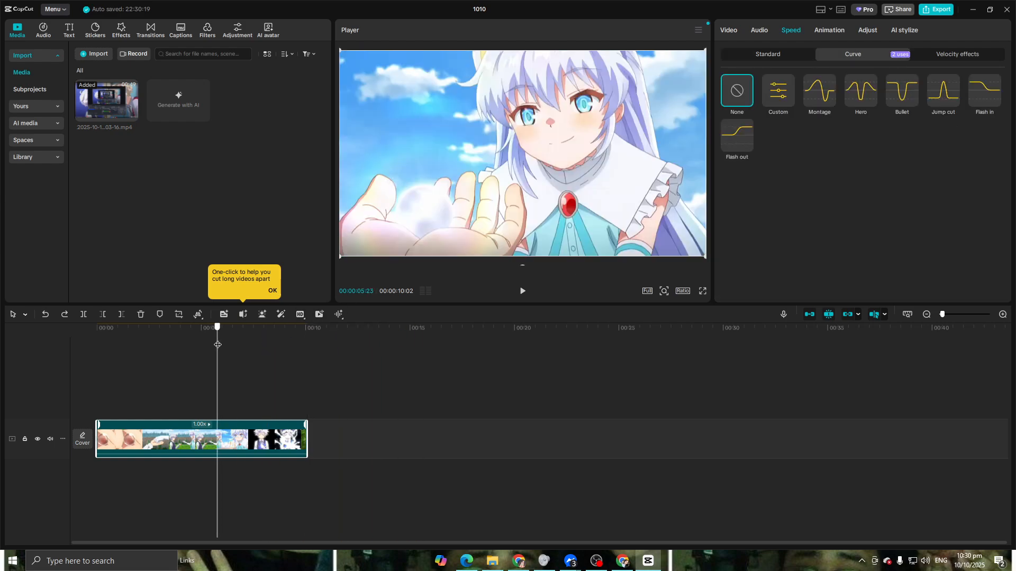
key("space")
key("space")
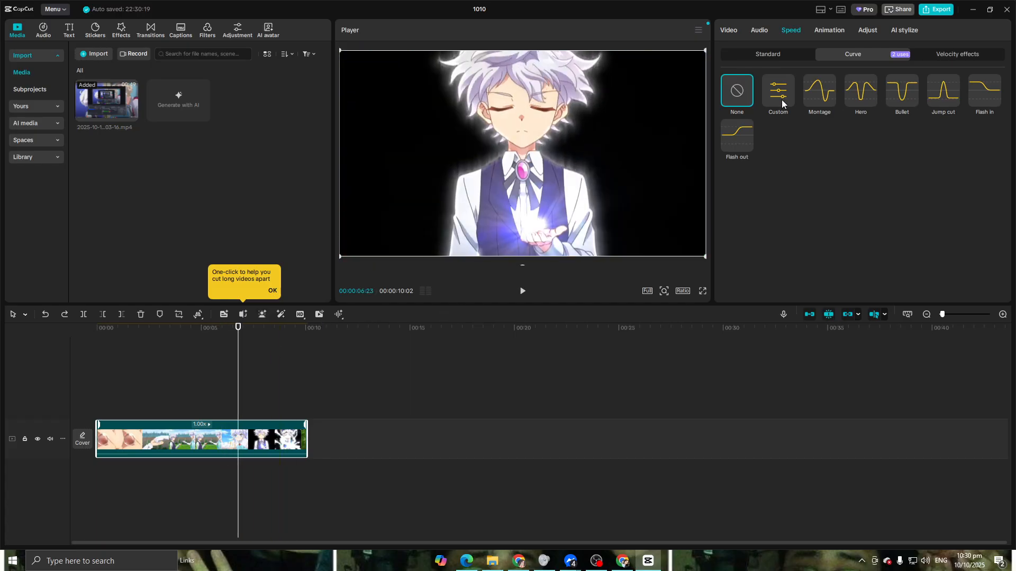
left_click(778, 100)
Pull a custom curve point down to slow the glowing-hand scene, adjust it slightly upward, and play it back
left_click_drag(898, 235, 899, 262)
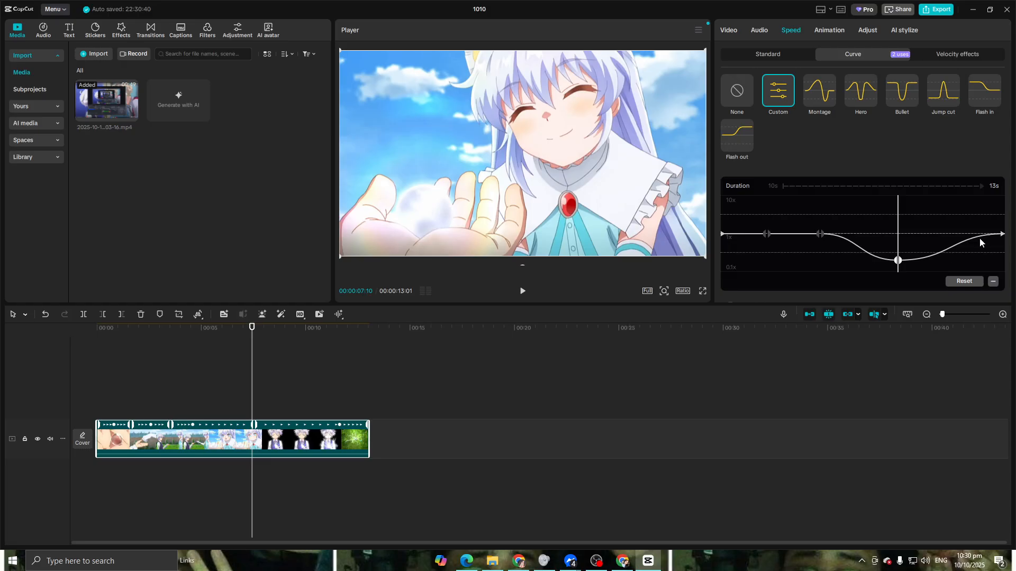
left_click_drag(898, 260, 898, 239)
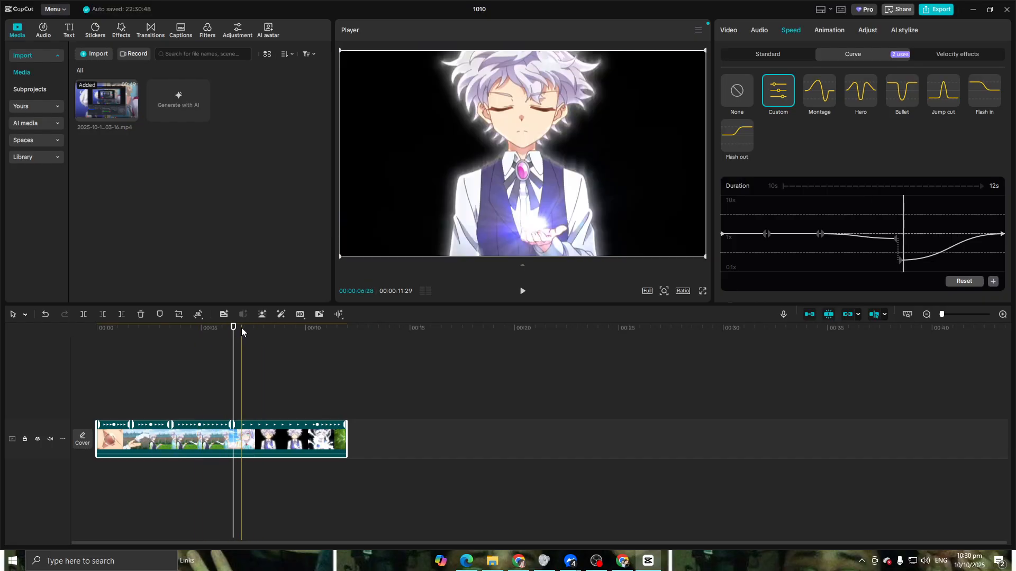
left_click(198, 334)
key("space")
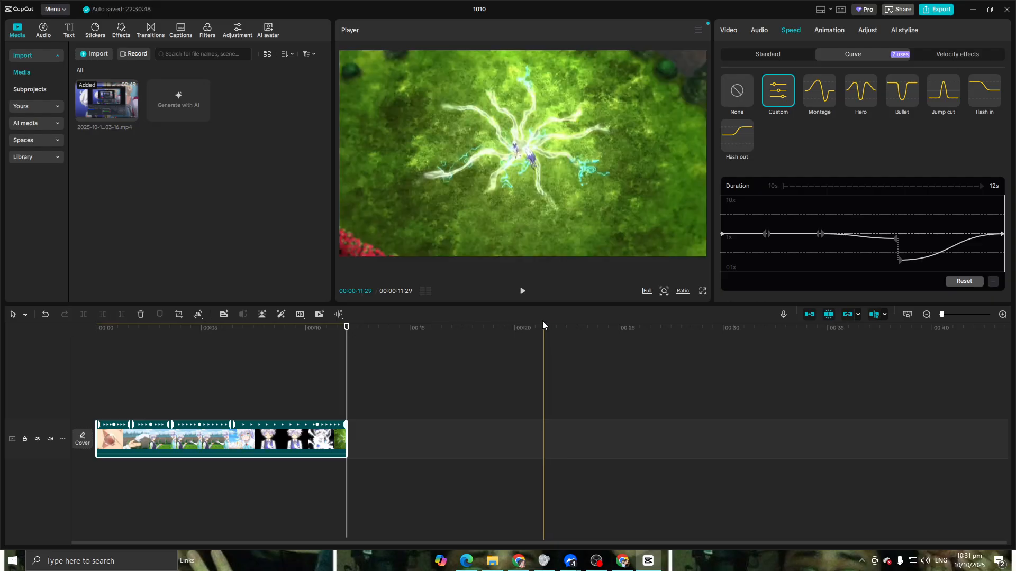
Play back the slowed section of the clip from shortly before it
left_click_drag(341, 336, 228, 333)
left_click(522, 290)
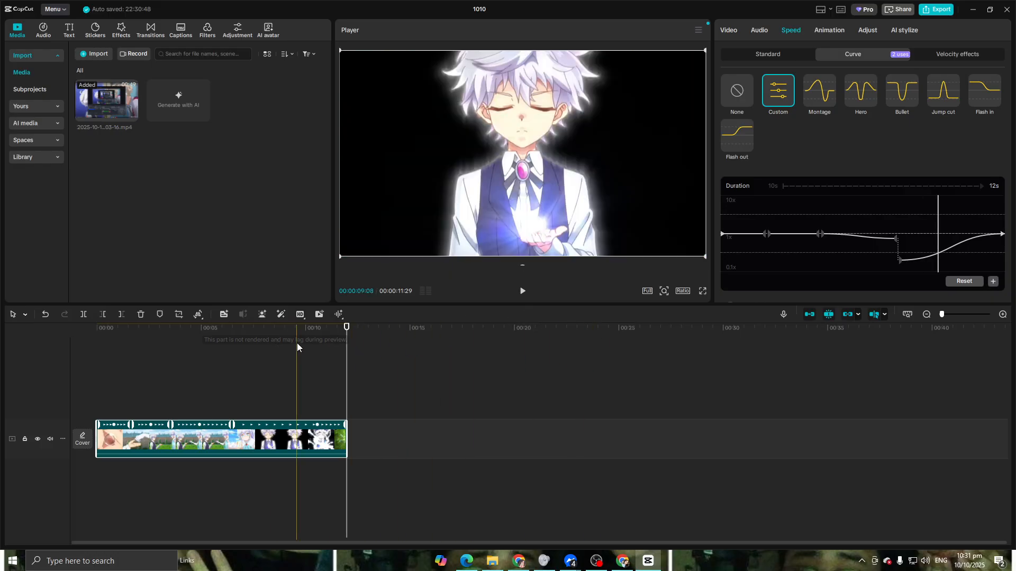
left_click_drag(297, 343, 265, 343)
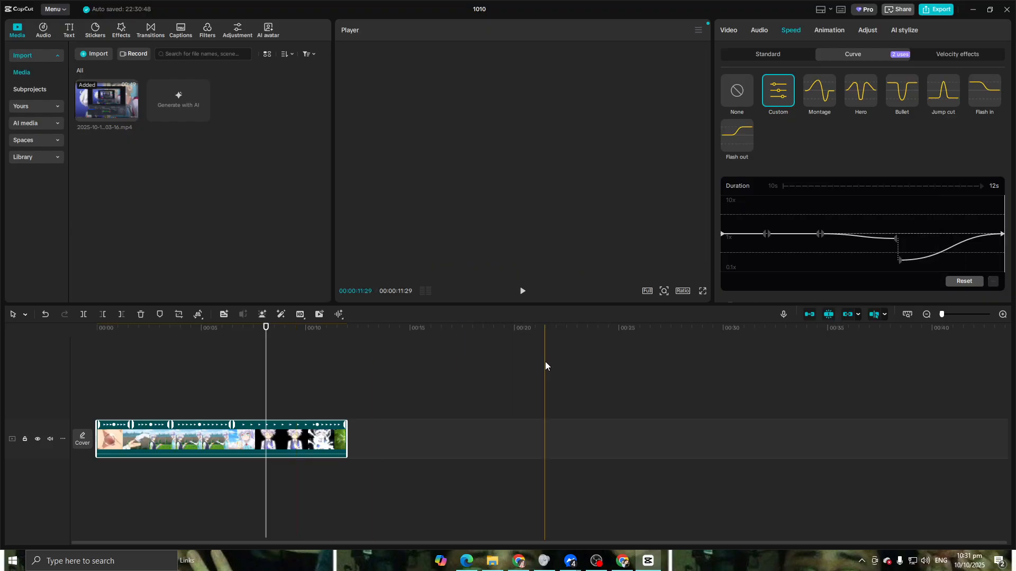